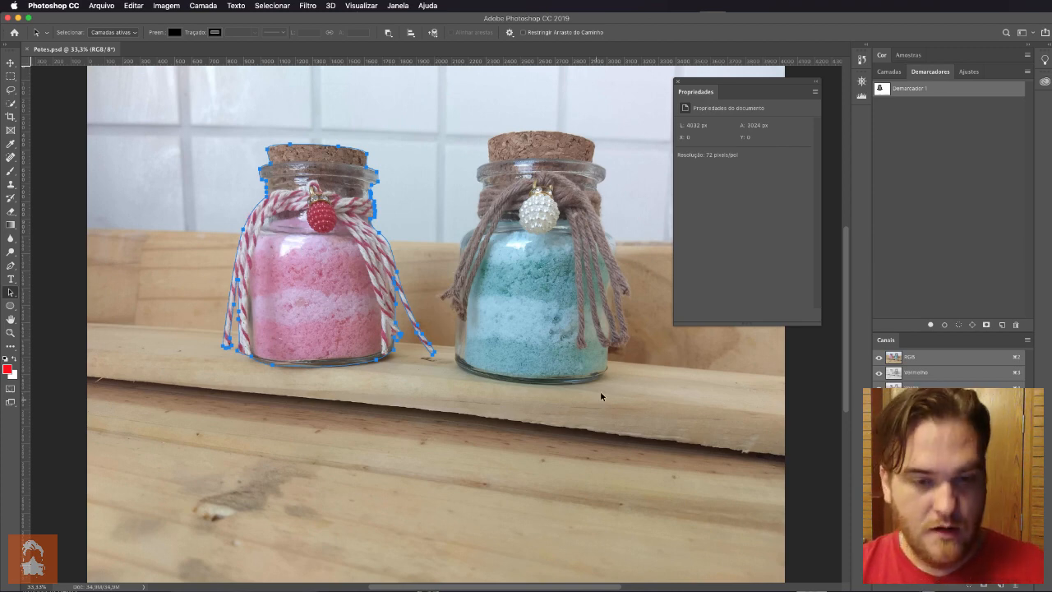
Examine the teal jar's edges at 200%, from the rope ends up to the cork and down the opposite side
key("z")
left_click_drag(612, 369, 615, 383)
key("a")
left_click_drag(594, 317, 517, 441)
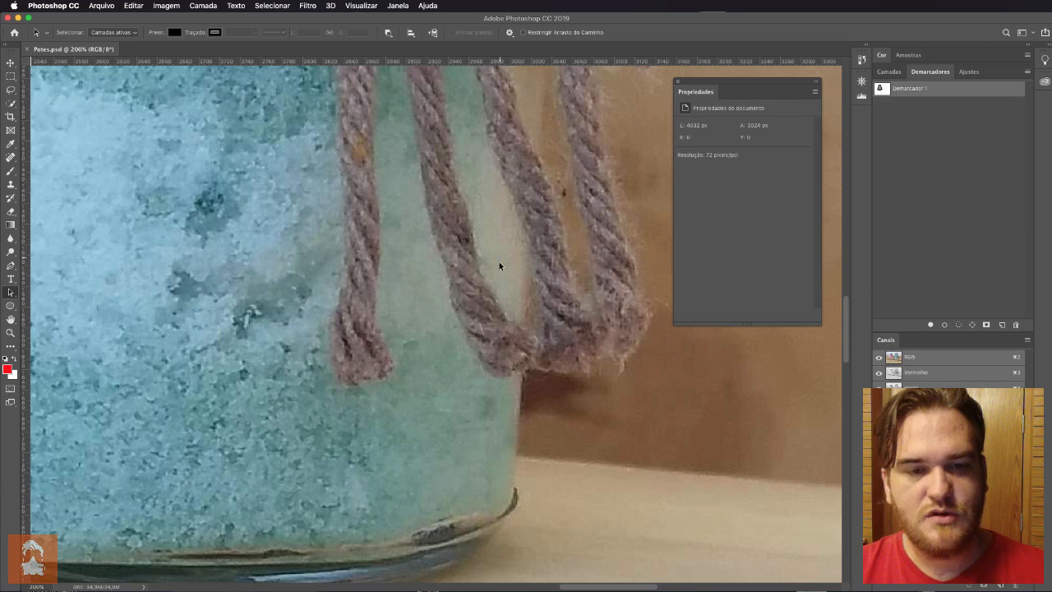
left_click_drag(532, 310, 485, 455)
left_click_drag(367, 266, 340, 216)
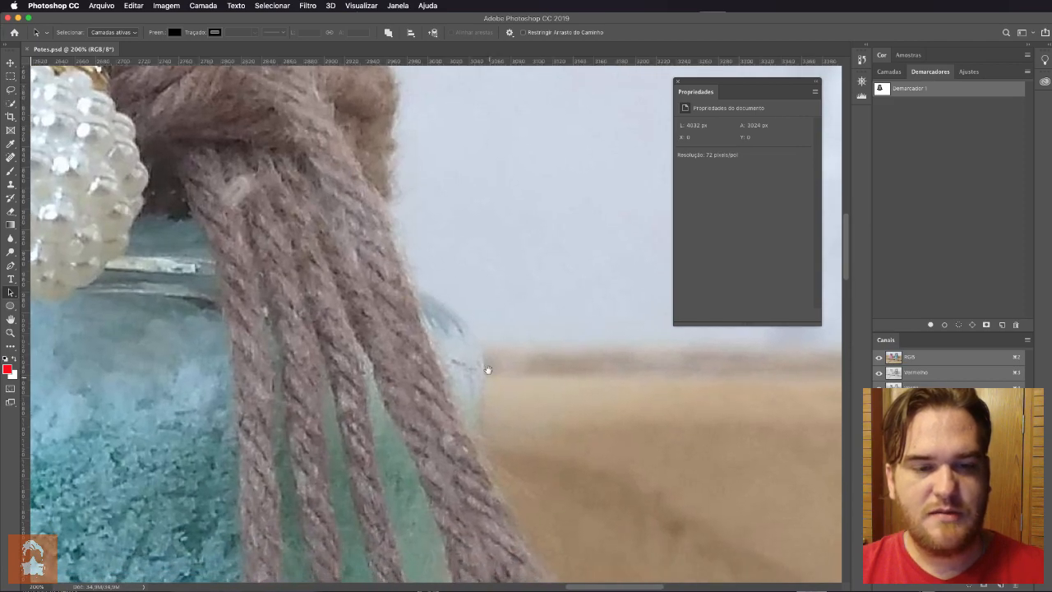
left_click_drag(457, 314, 639, 505)
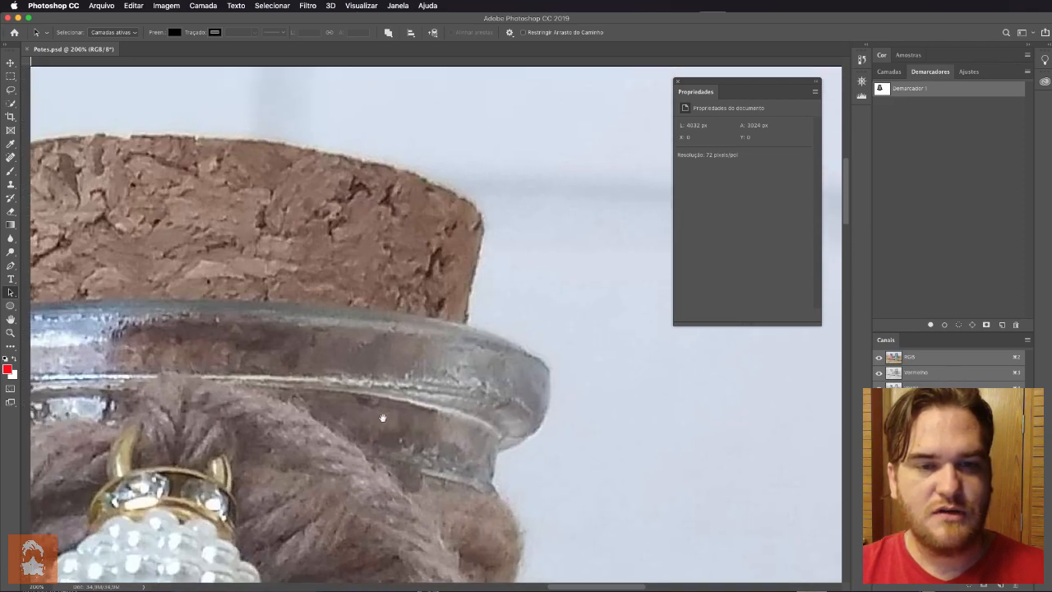
left_click_drag(382, 418, 325, 480)
left_click_drag(338, 293, 595, 324)
left_click_drag(225, 382, 336, 265)
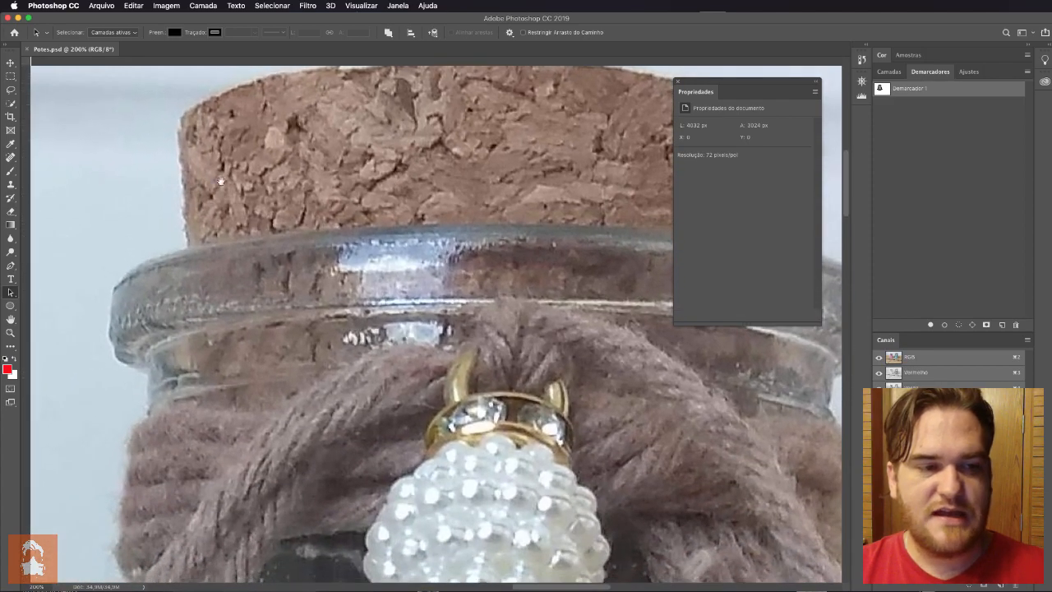
left_click_drag(169, 514, 231, 275)
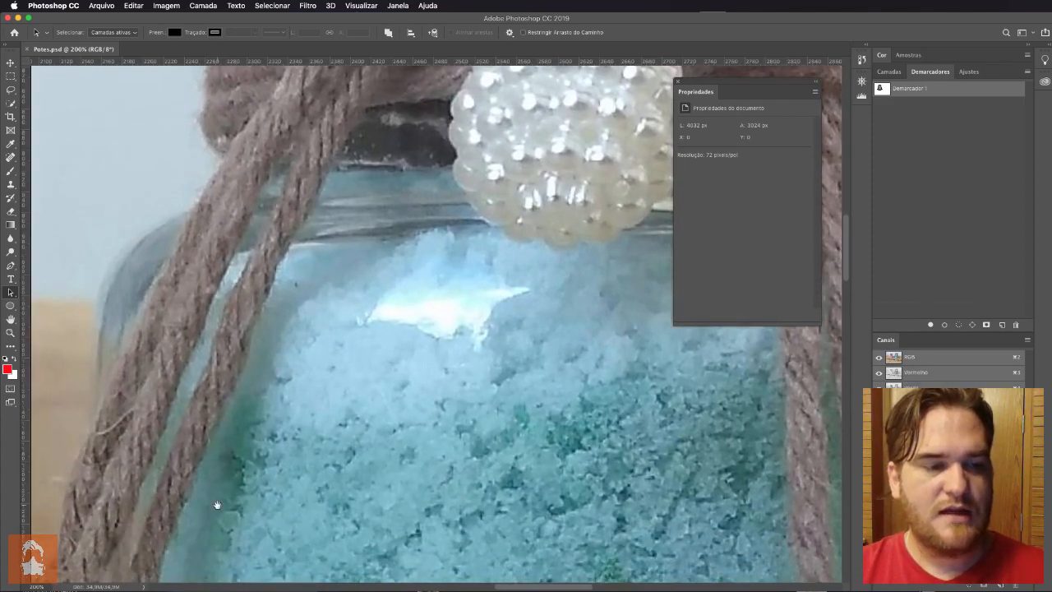
Inspect the existing path around the pink jar at 100%, from its base up to the cork
left_click_drag(217, 504, 512, 415)
left_click_drag(197, 225, 413, 254)
left_click_drag(192, 337, 339, 330)
key("super+minus")
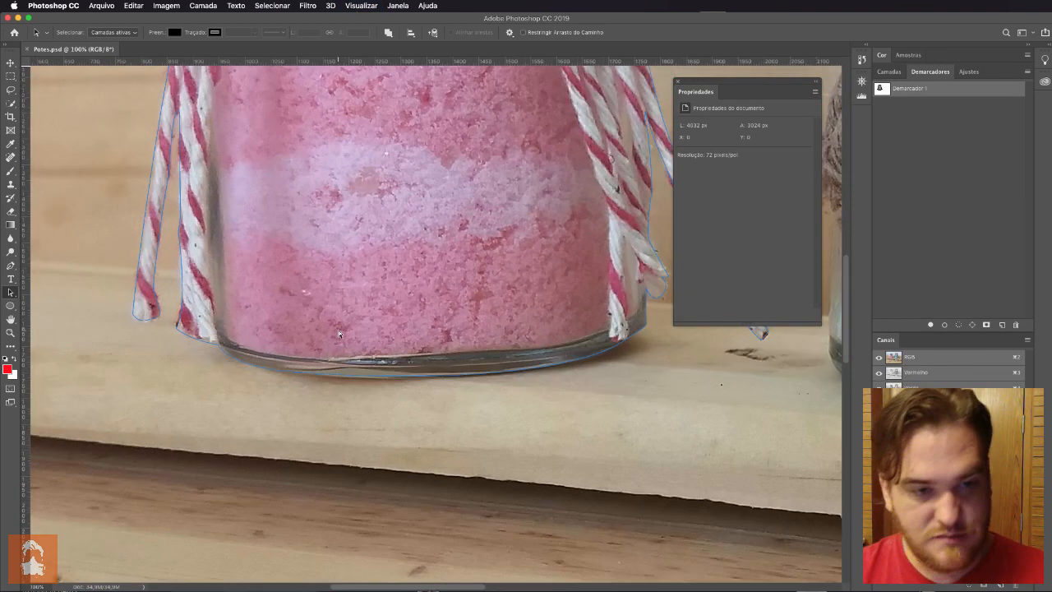
left_click_drag(233, 251, 293, 400)
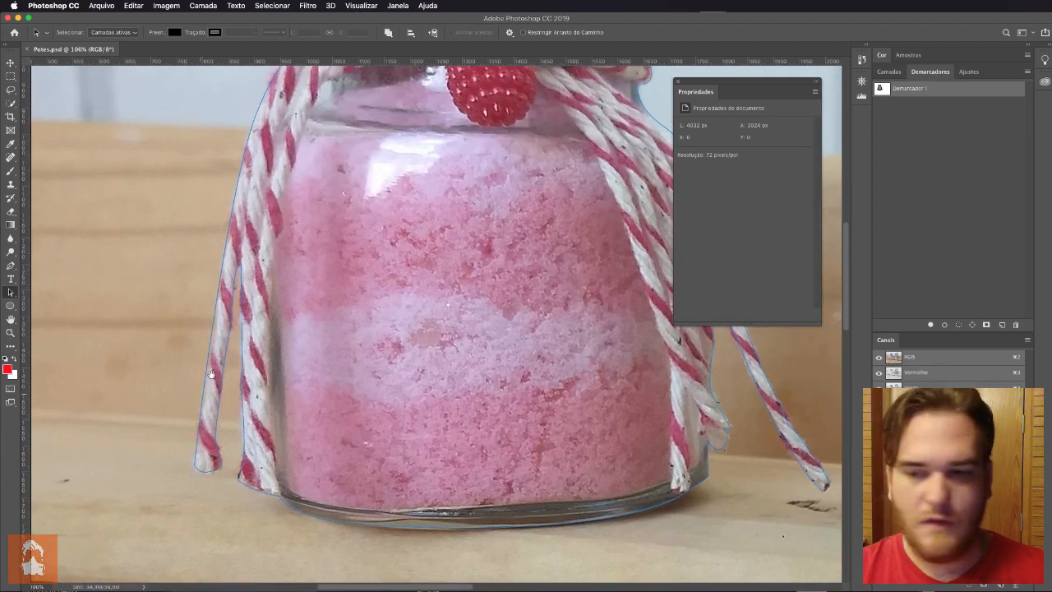
scroll(250, 248, "up", 5)
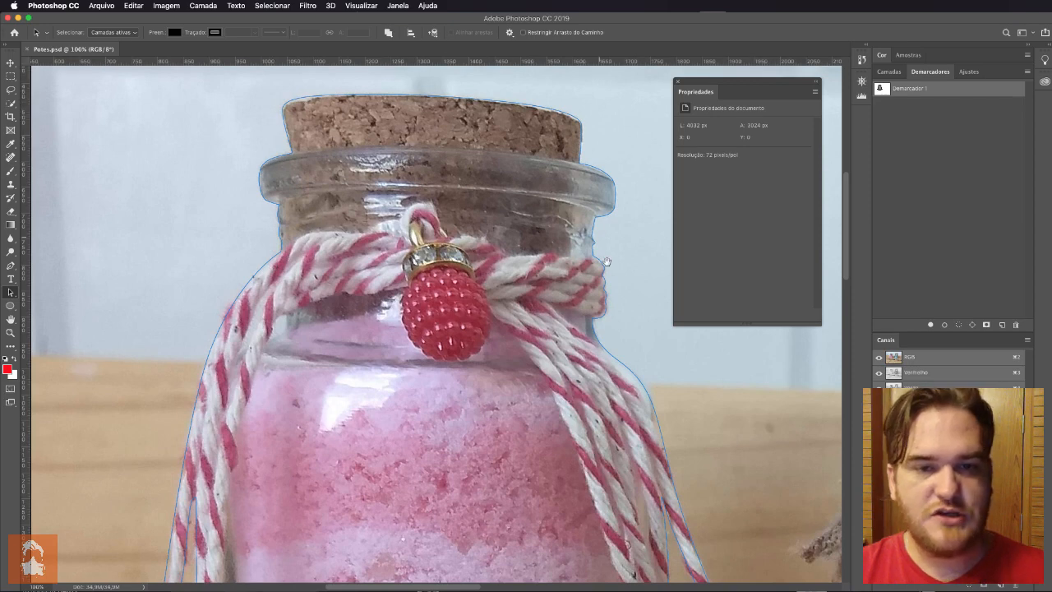
scroll(685, 530, "down", 5)
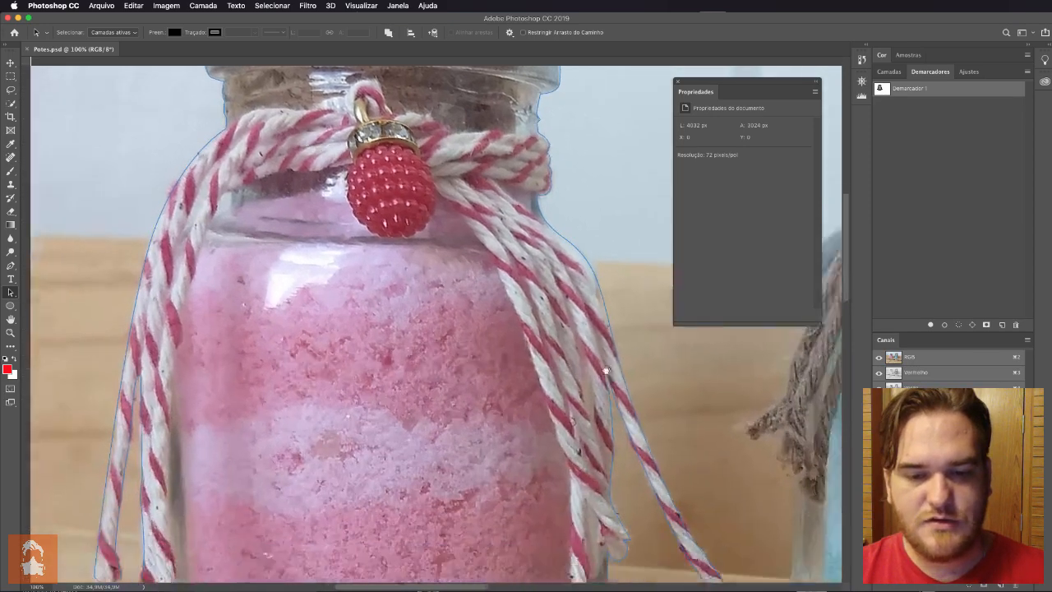
key("super+r")
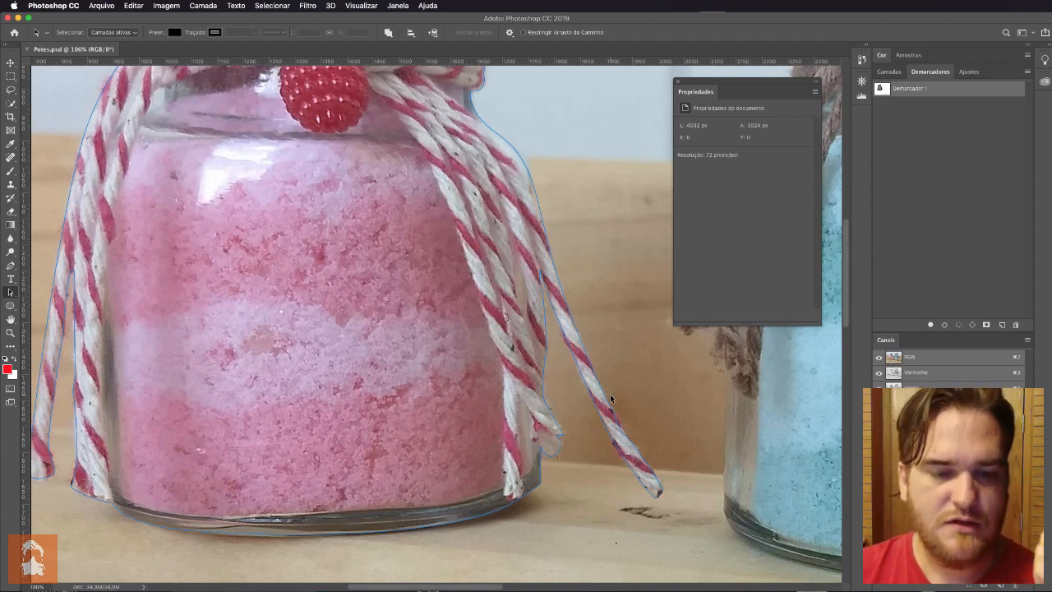
Try to trace the teal jar's left side and base with the Pen tool, starting below the rope end
key("super+r")
left_click_drag(729, 459, 183, 387)
key("super+r")
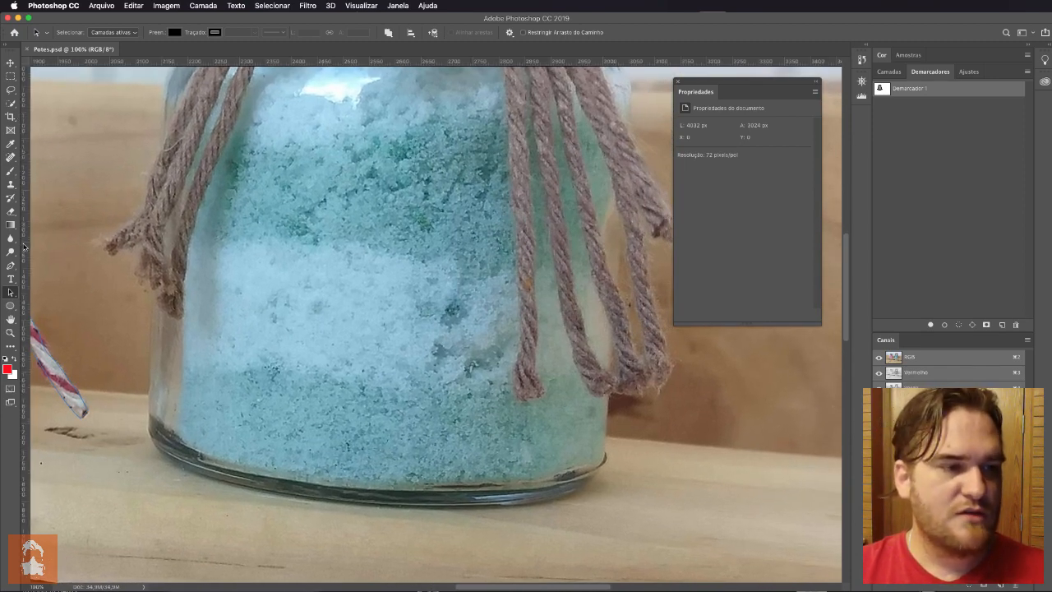
left_click(11, 292)
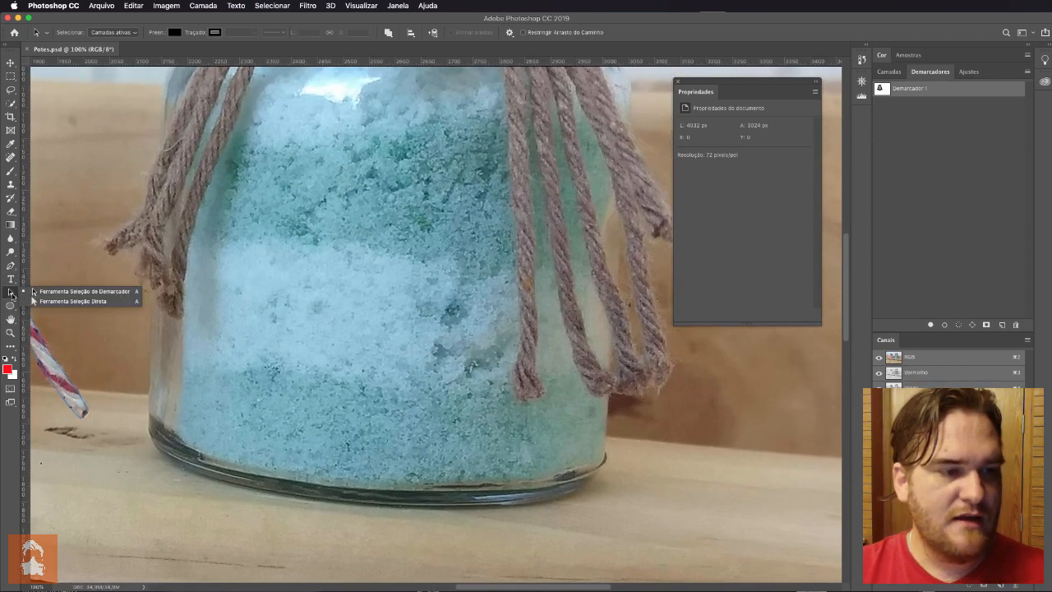
left_click(11, 267)
left_click(10, 267)
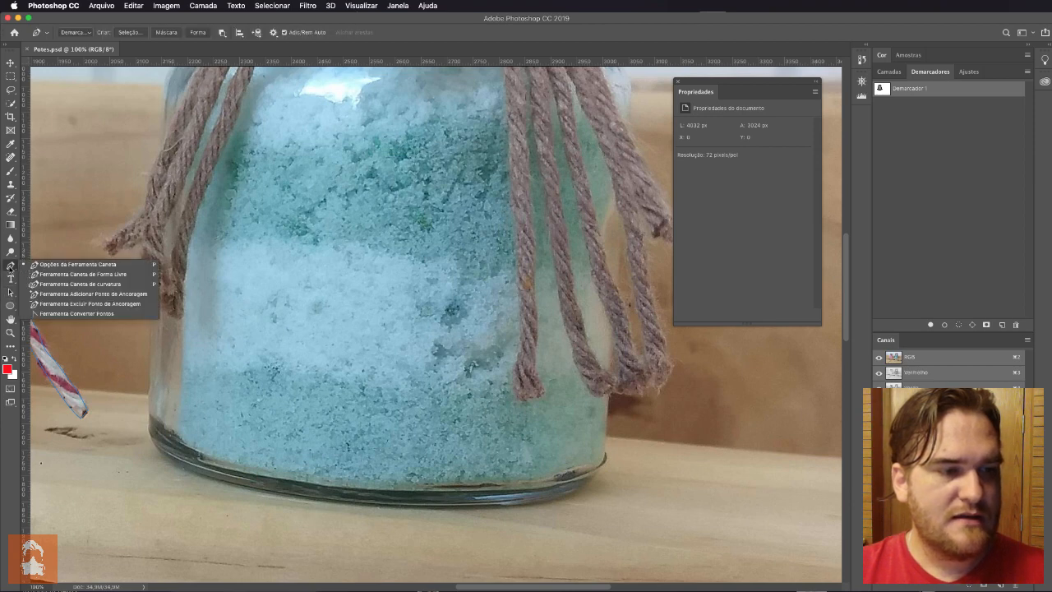
left_click(80, 264)
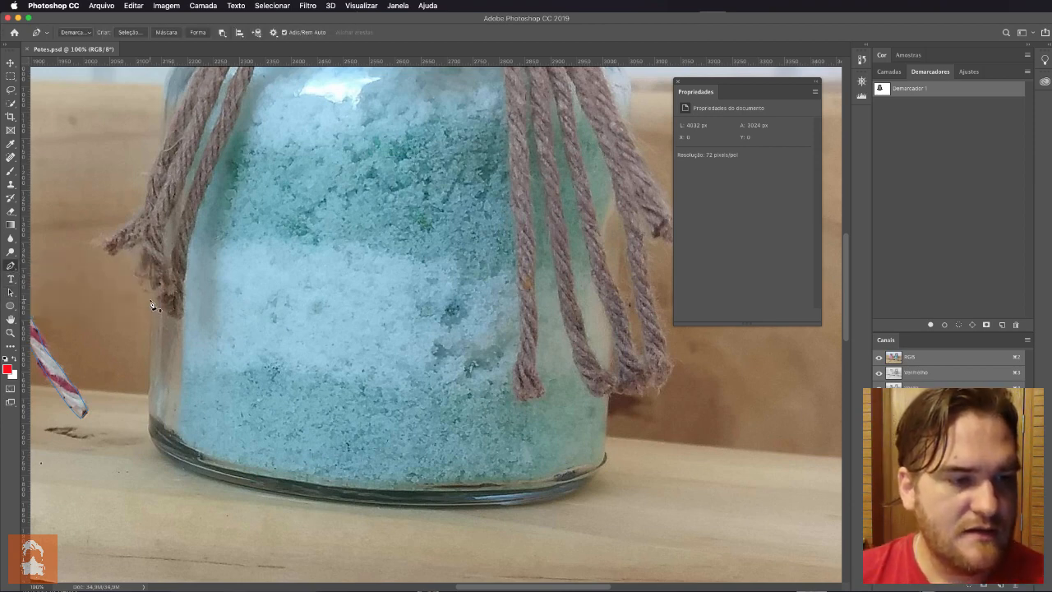
left_click(151, 306)
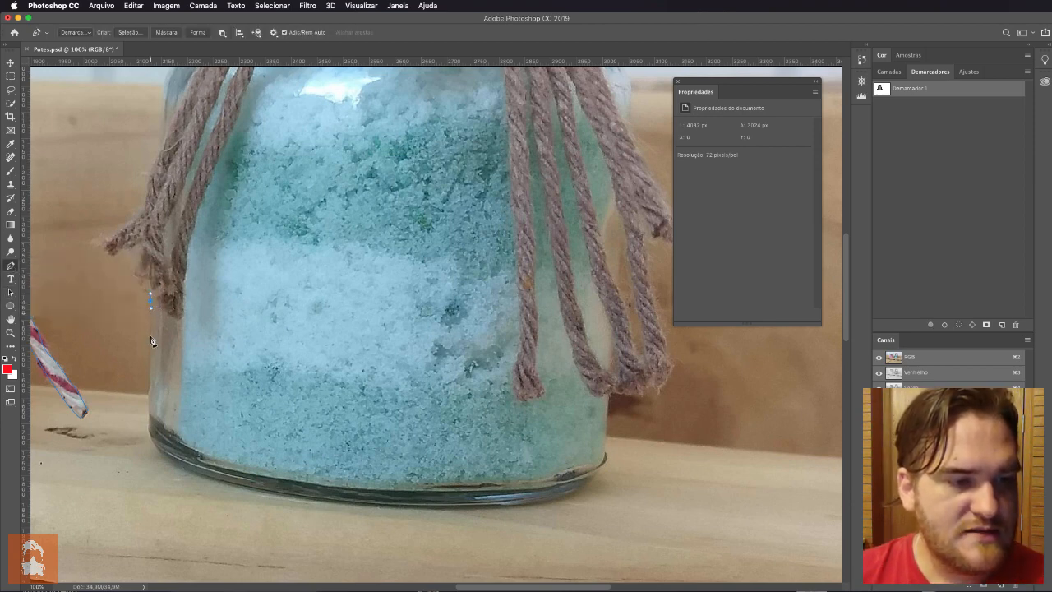
left_click(149, 429)
left_click_drag(207, 481, 219, 480)
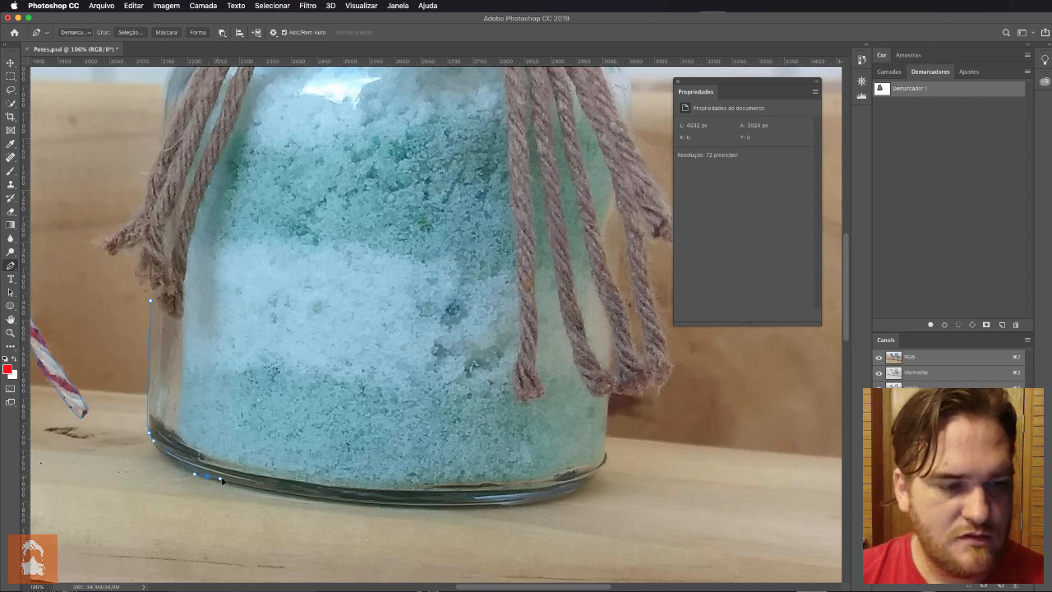
left_click_drag(552, 499, 631, 480)
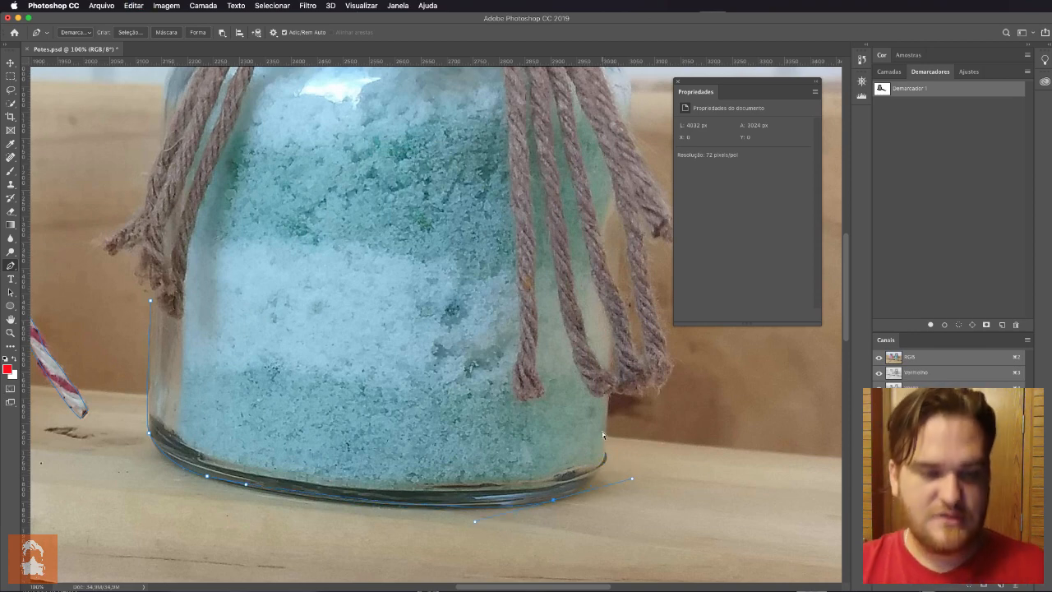
key("super+z")
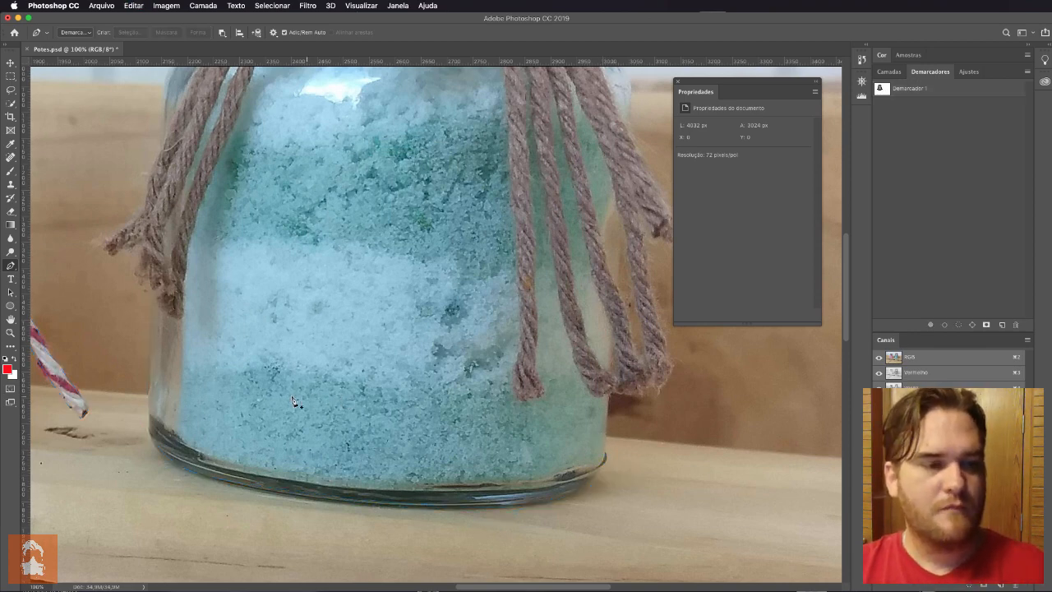
Activate the Demarcador 1 path to display the outline around the pink jar
scroll(588, 430, "left", 6)
scroll(588, 430, "left", 7)
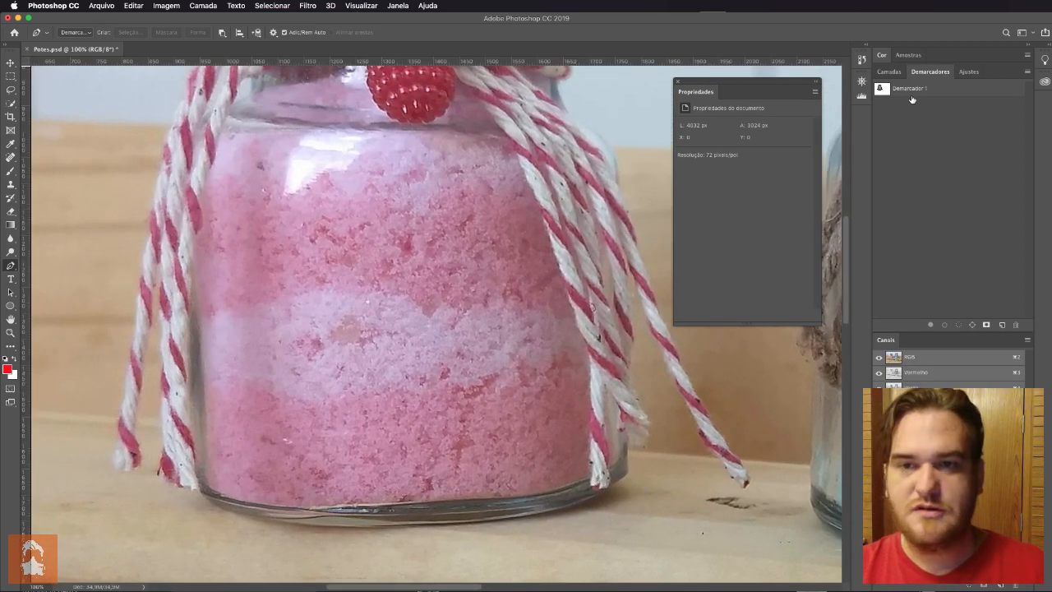
left_click(900, 95)
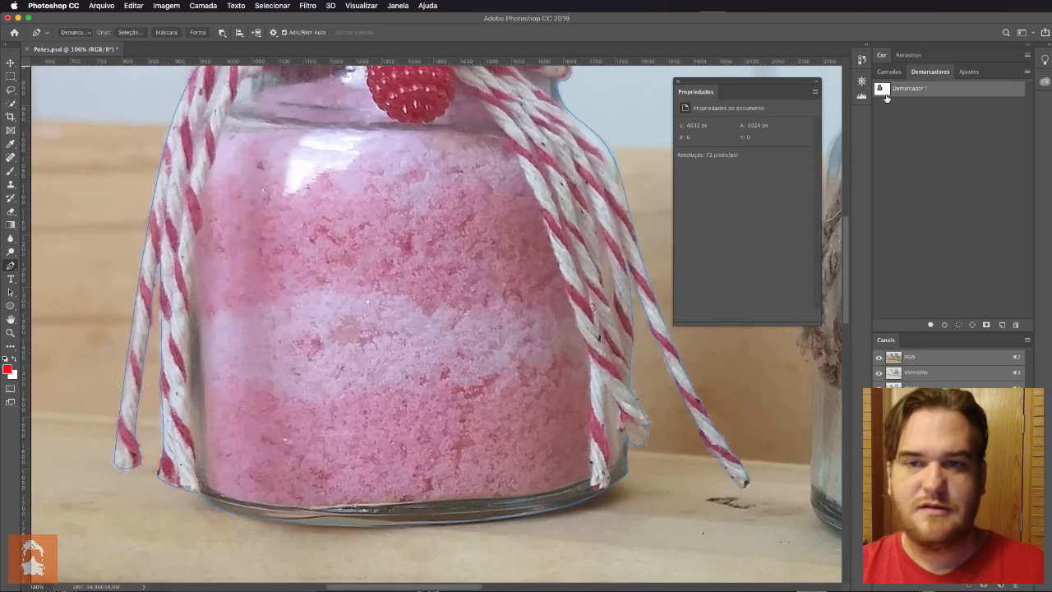
Select the whole outline around the pink jar with the Path Selection tool so all its anchor points show
left_click_drag(535, 213, 467, 346)
left_click_drag(456, 174, 510, 339)
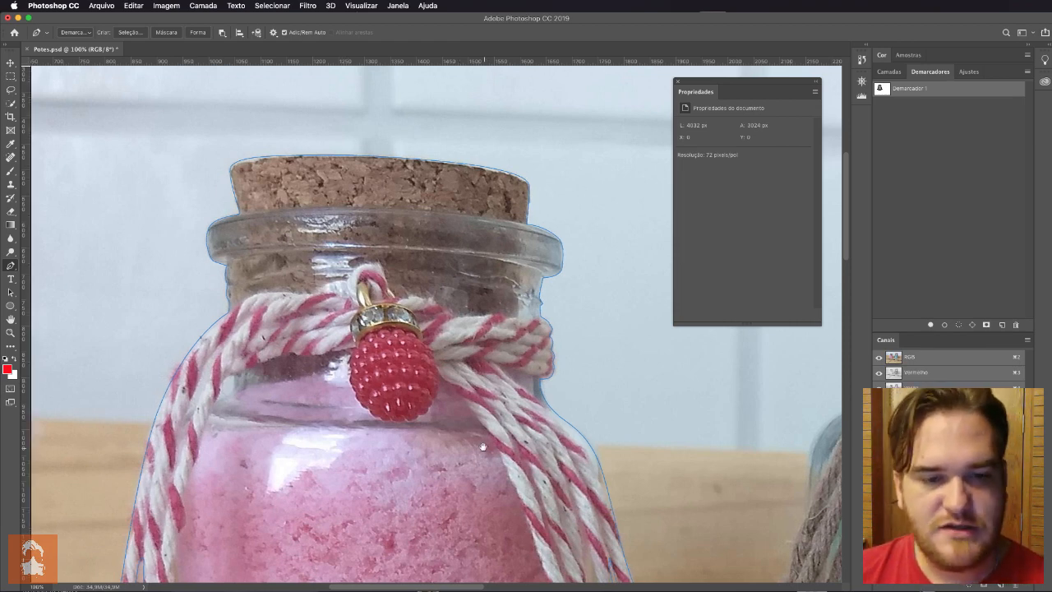
left_click_drag(486, 447, 484, 282)
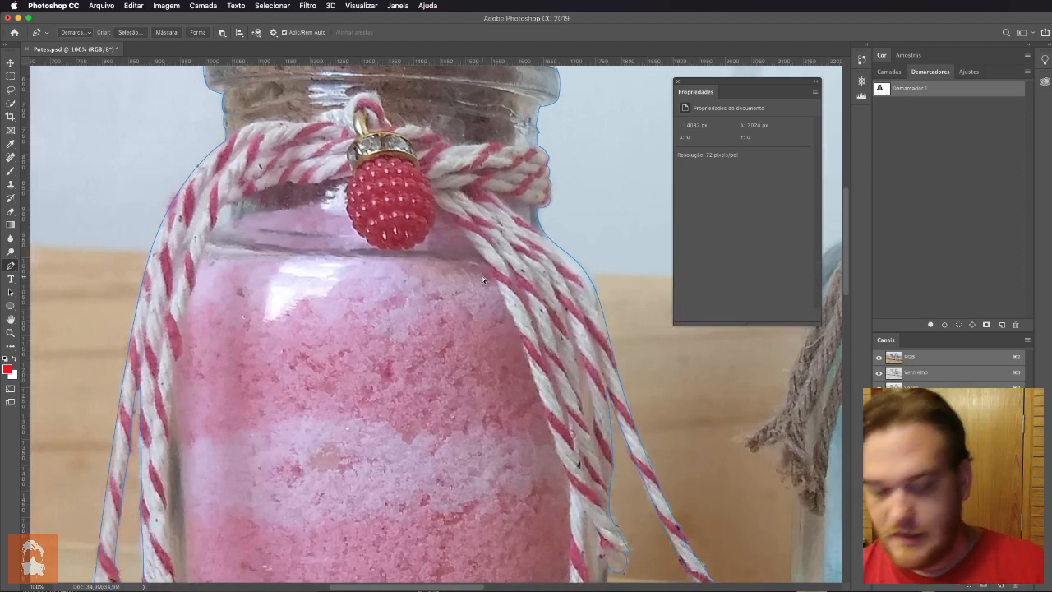
key("super+0")
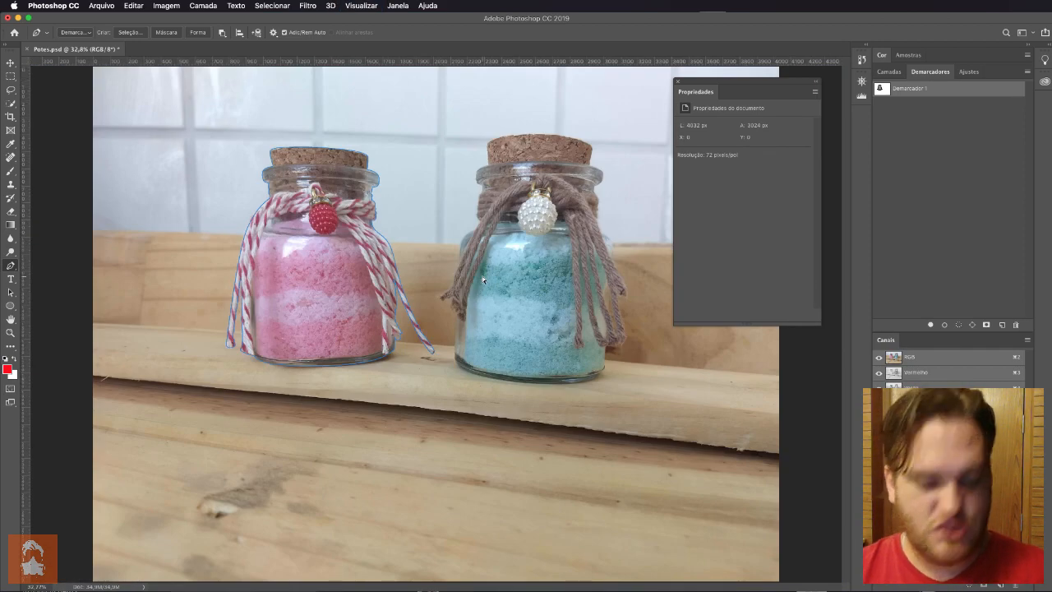
key("super+plus")
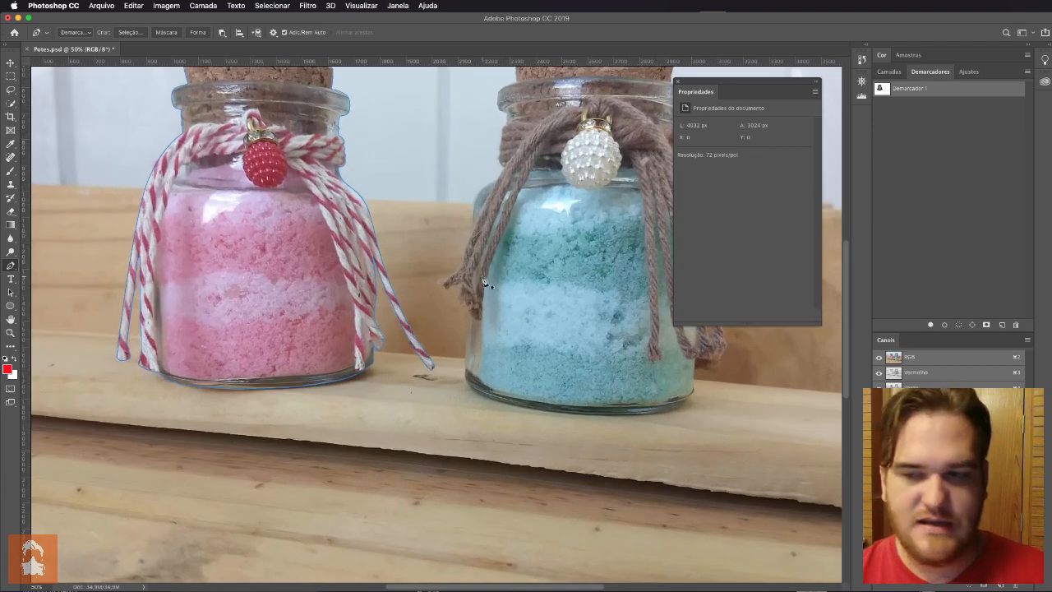
left_click_drag(285, 326, 396, 427)
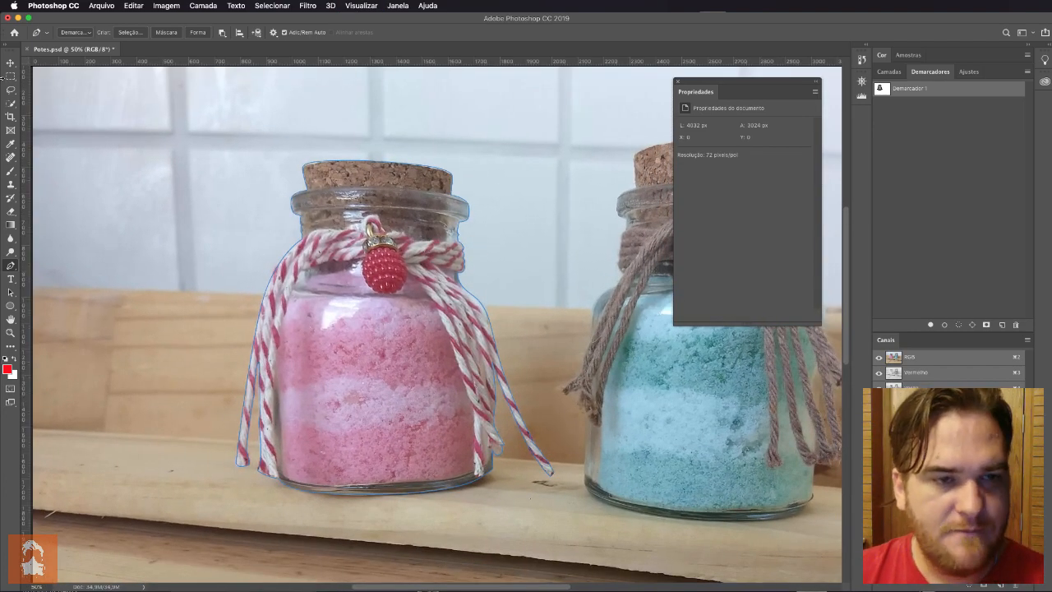
left_click(10, 293)
left_click(254, 383)
left_click(12, 293)
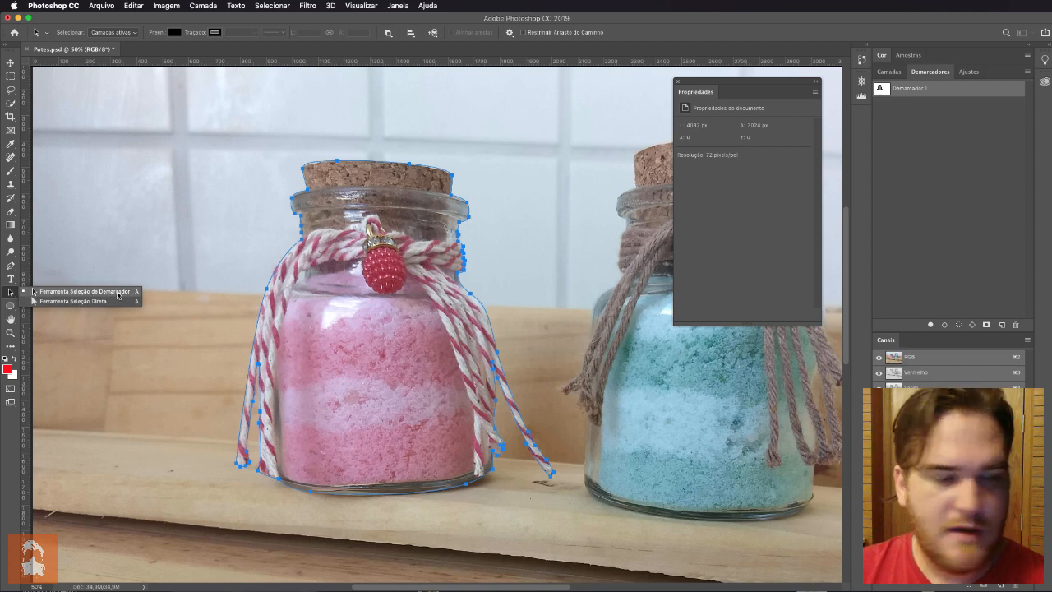
left_click(394, 138)
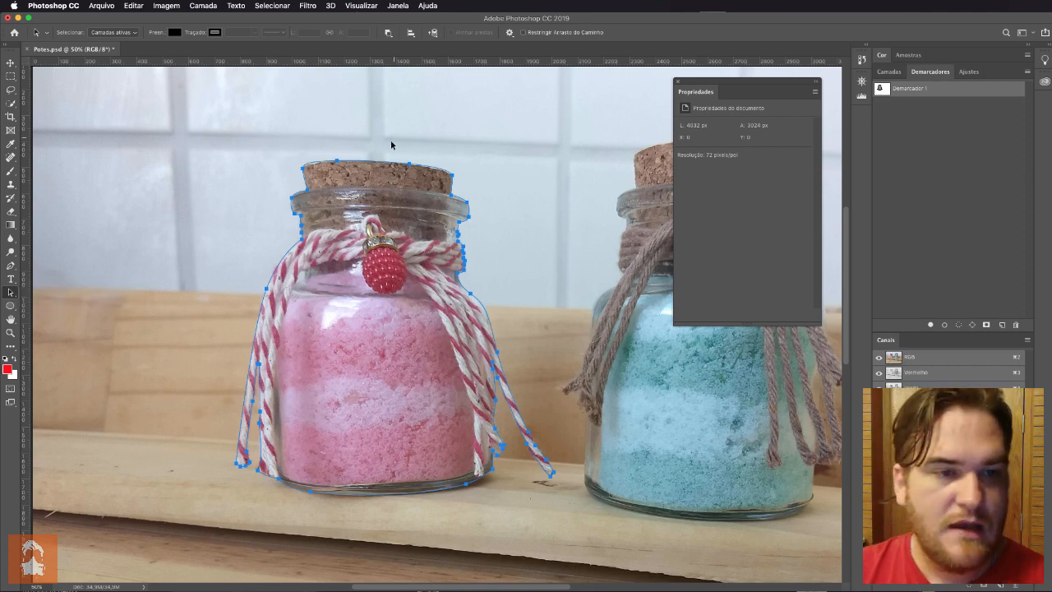
left_click(889, 72)
left_click(941, 75)
left_click(889, 73)
left_click(928, 73)
left_click(889, 73)
left_click(920, 74)
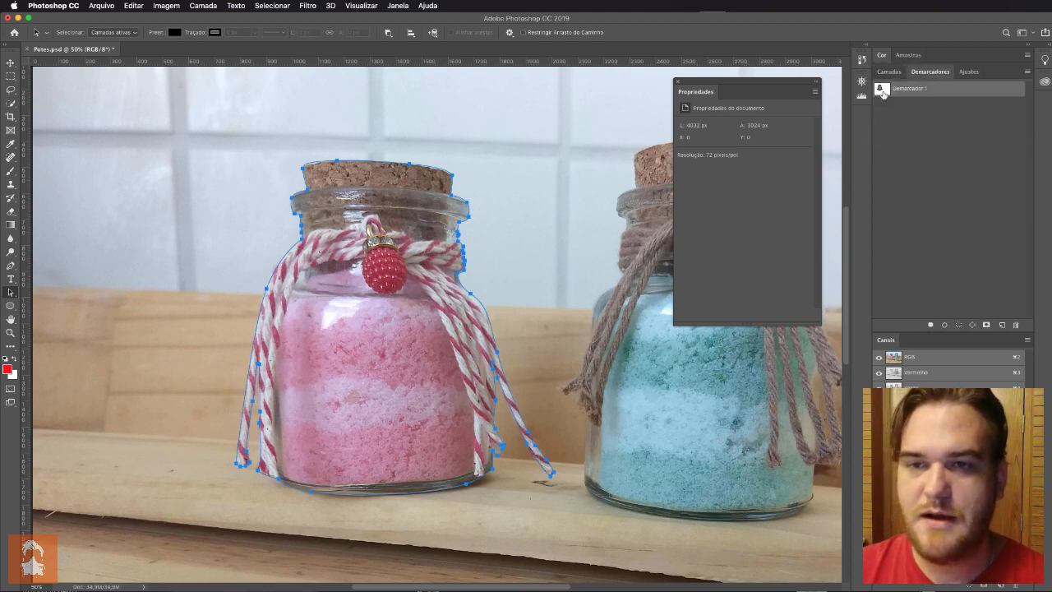
Set the thumbnail size for the listed paths to the largest option
left_click(1026, 73)
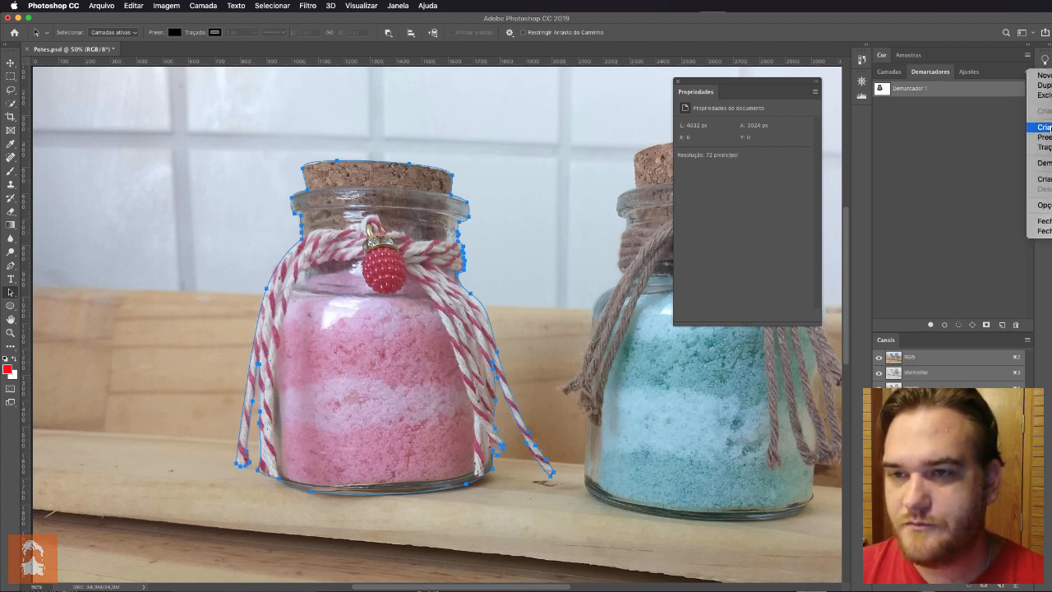
left_click(1044, 205)
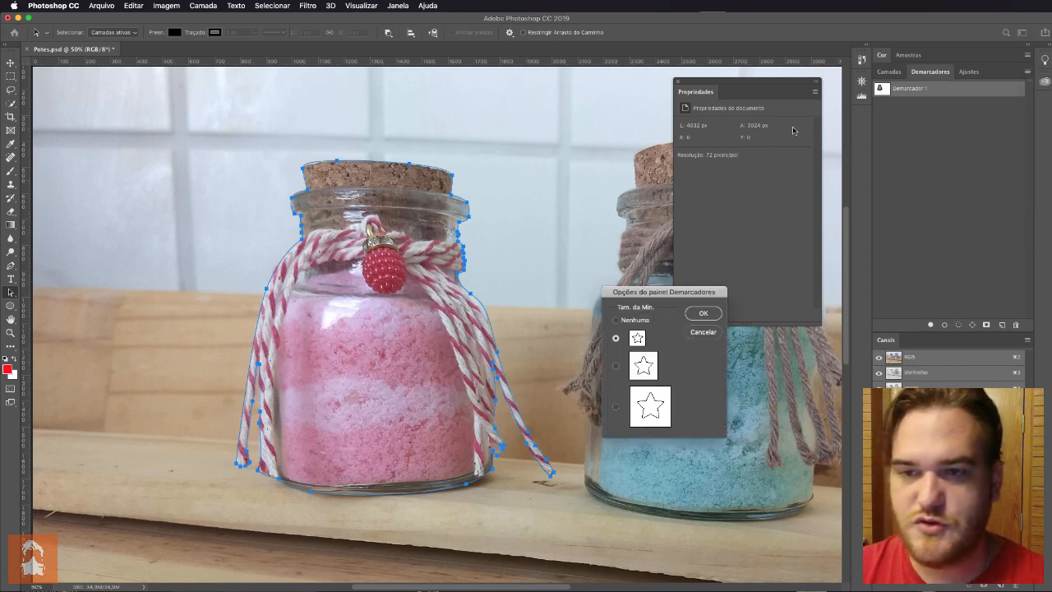
left_click(710, 315)
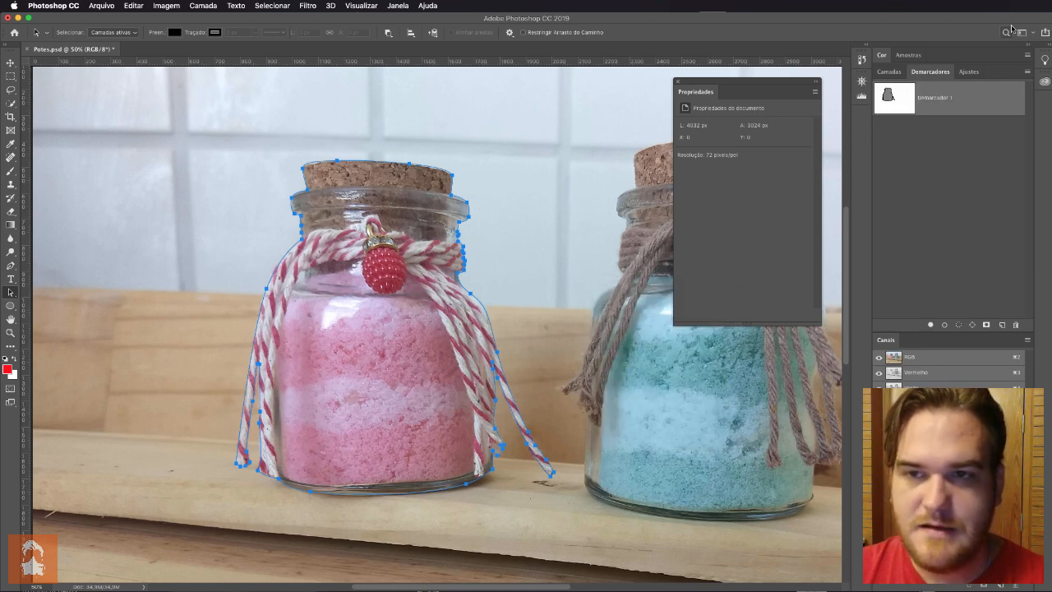
left_click(1026, 73)
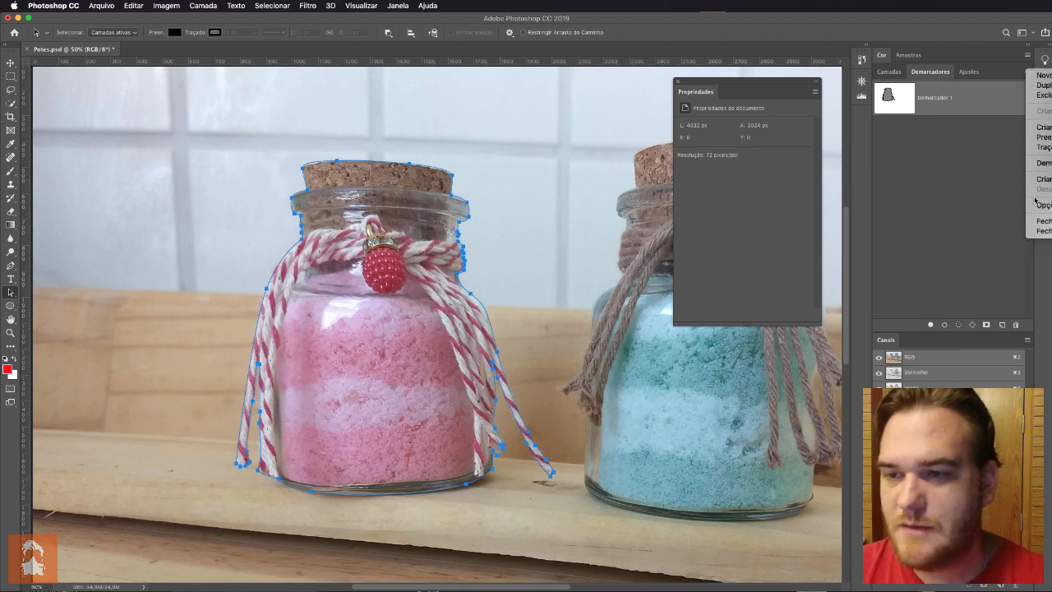
left_click(994, 210)
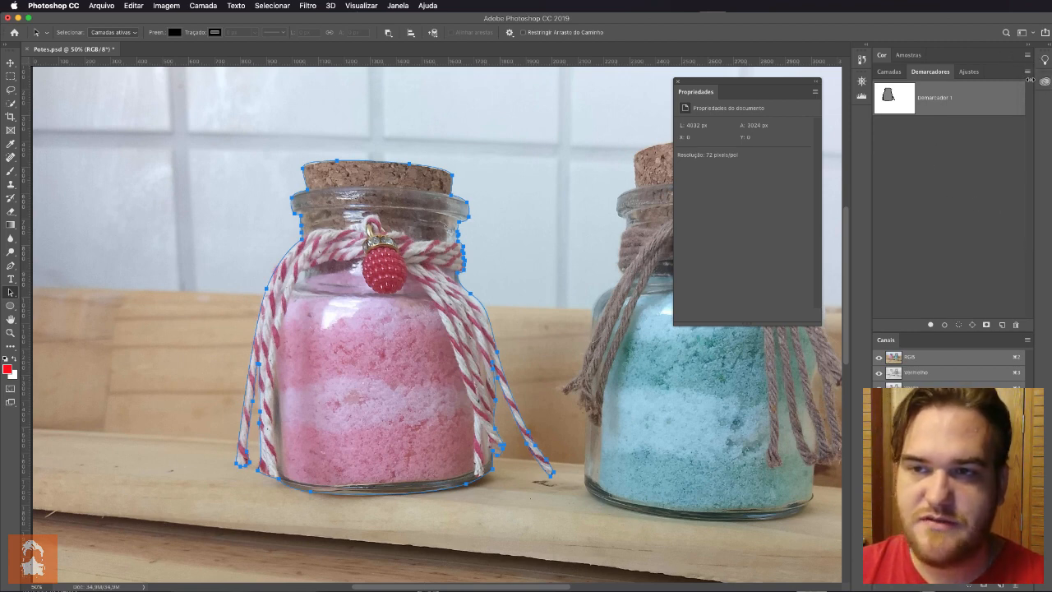
left_click(1026, 73)
left_click(1037, 205)
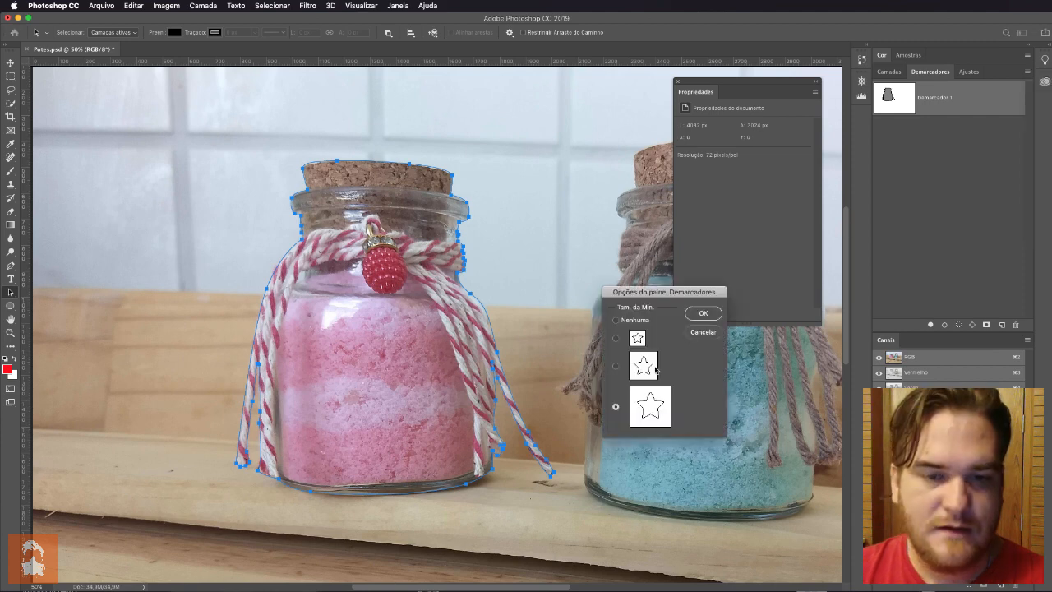
left_click(703, 332)
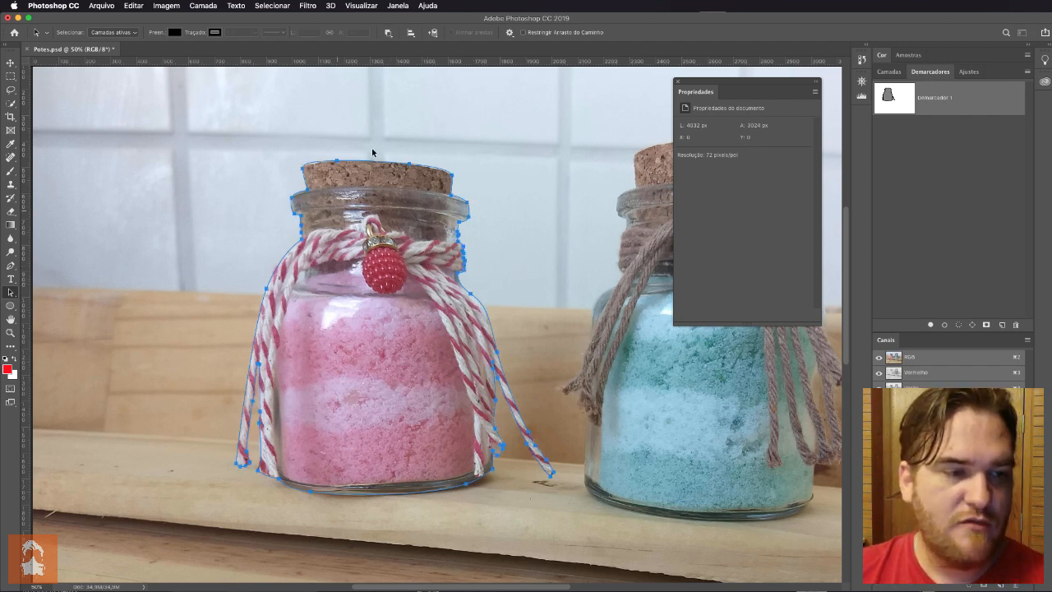
Set the path operation of the pink jar's outline to Combinar formas
left_click(386, 34)
left_click(386, 35)
left_click(386, 34)
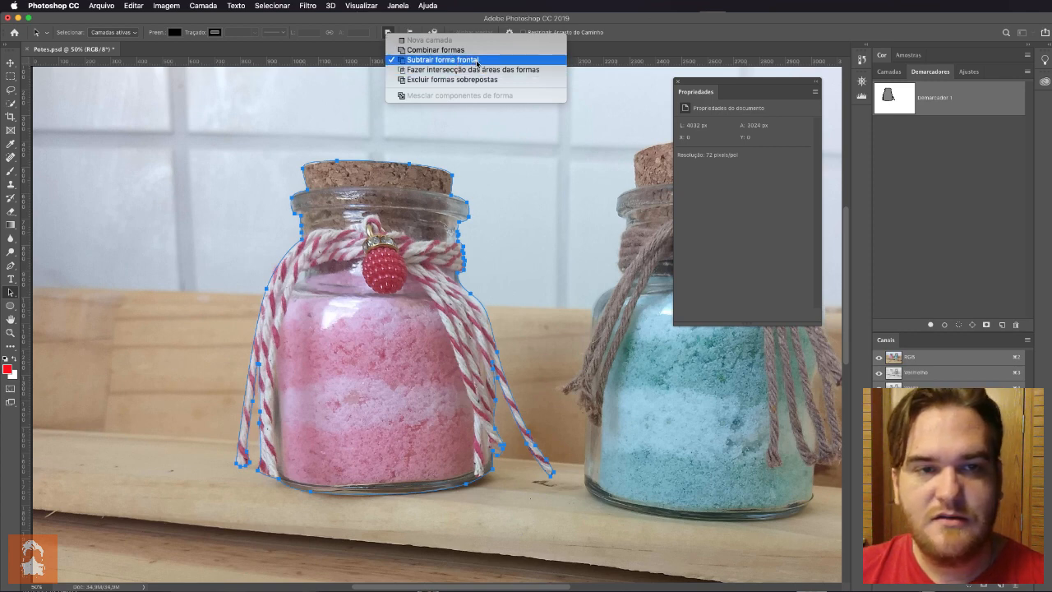
left_click(425, 51)
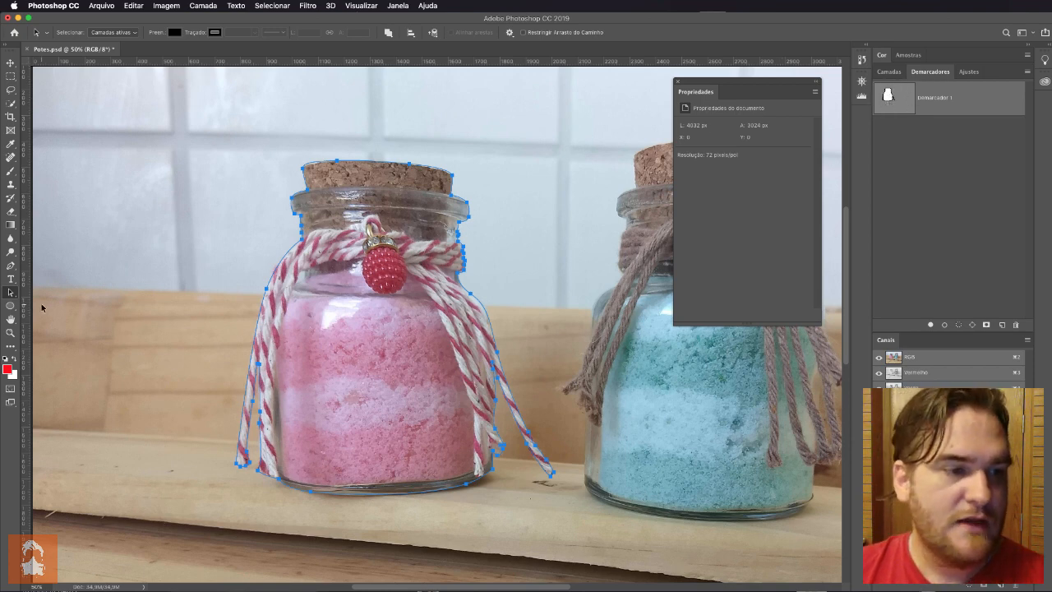
left_click(389, 32)
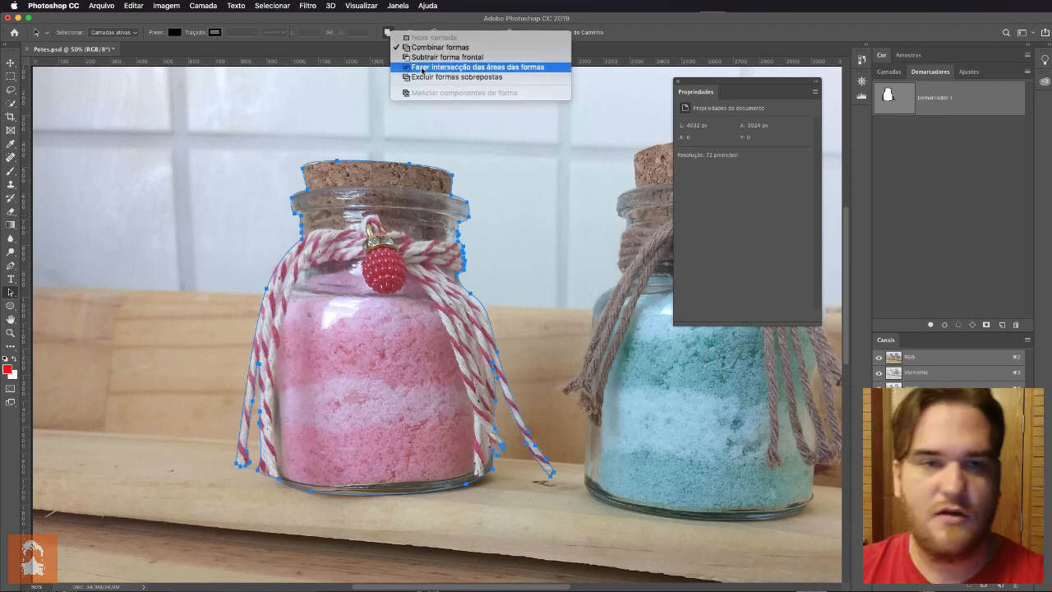
left_click(421, 48)
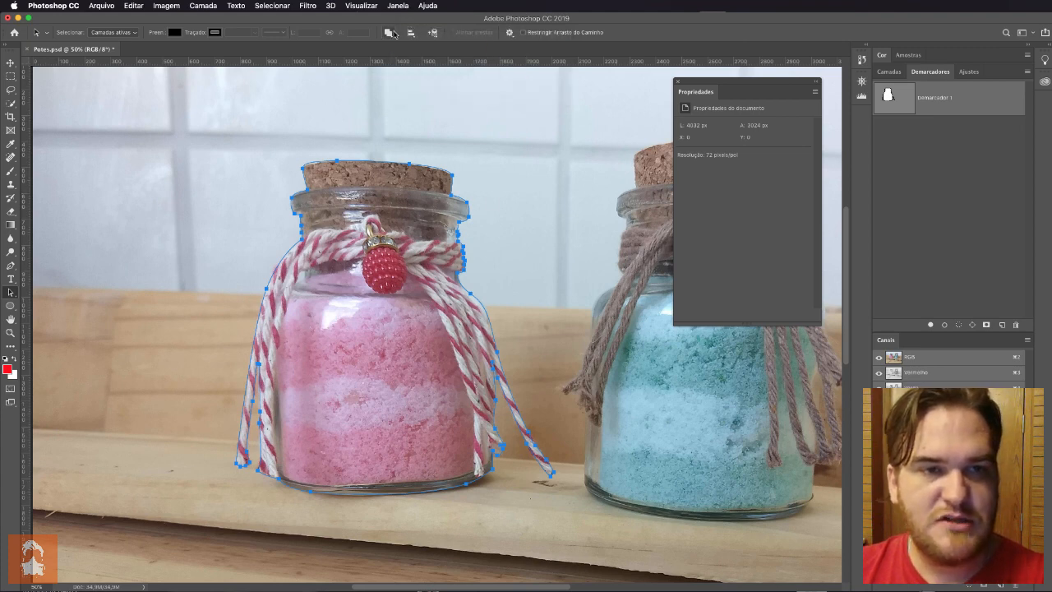
Try Subtrair forma frontal on the pink jar's outline and return it to Combinar formas
left_click(394, 32)
left_click(421, 47)
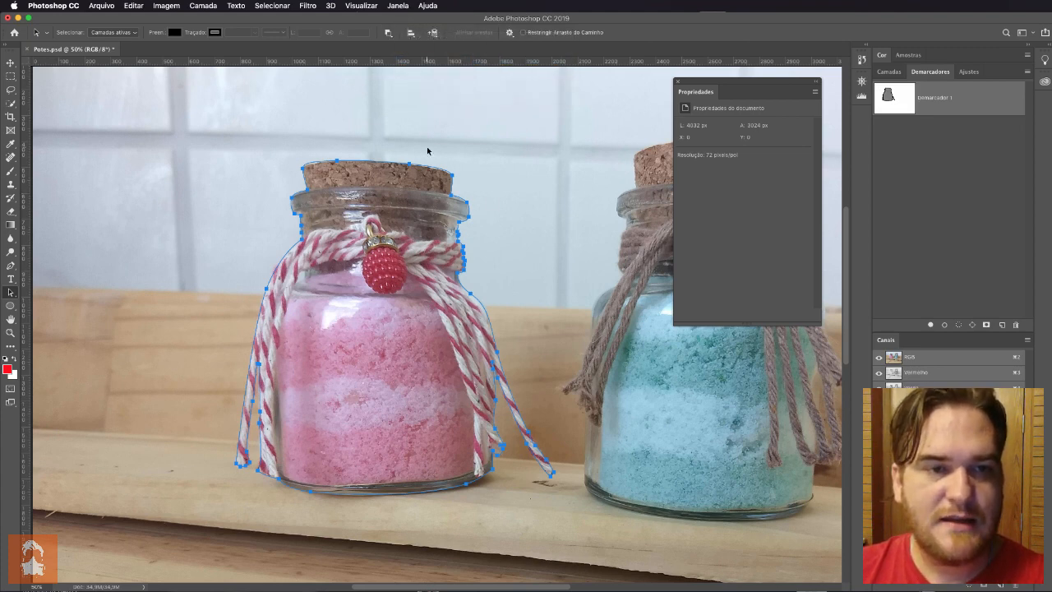
left_click(389, 32)
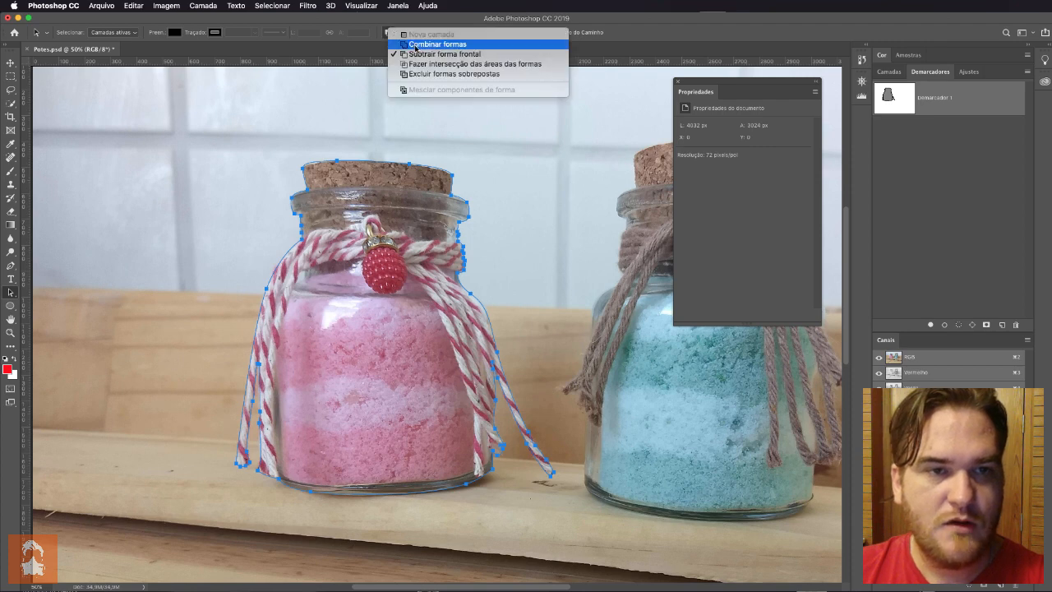
left_click(415, 45)
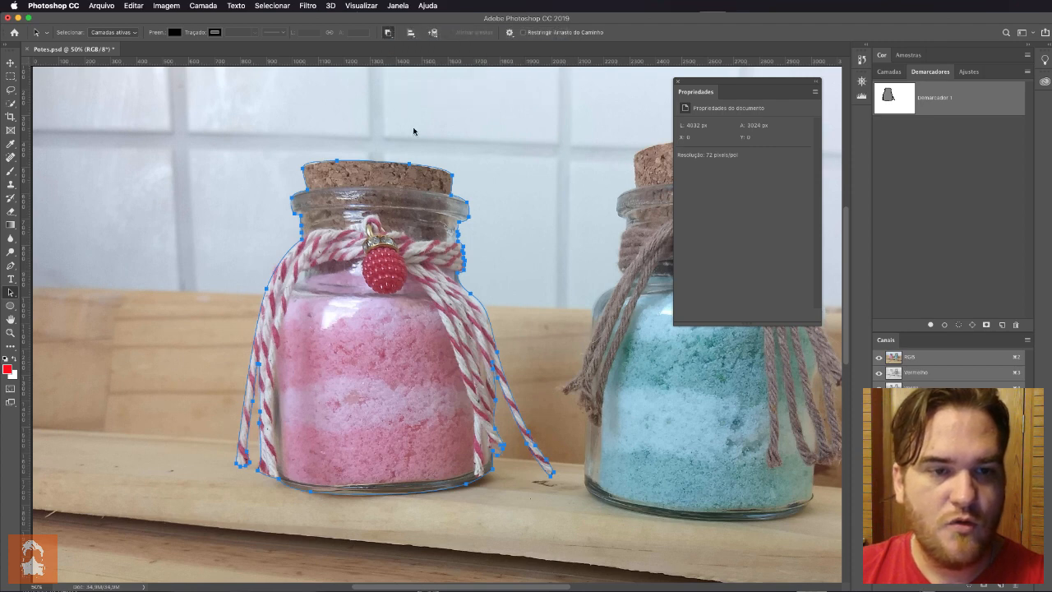
Rename the Demarcador 1 path to Pote Rosa
double_click(935, 98)
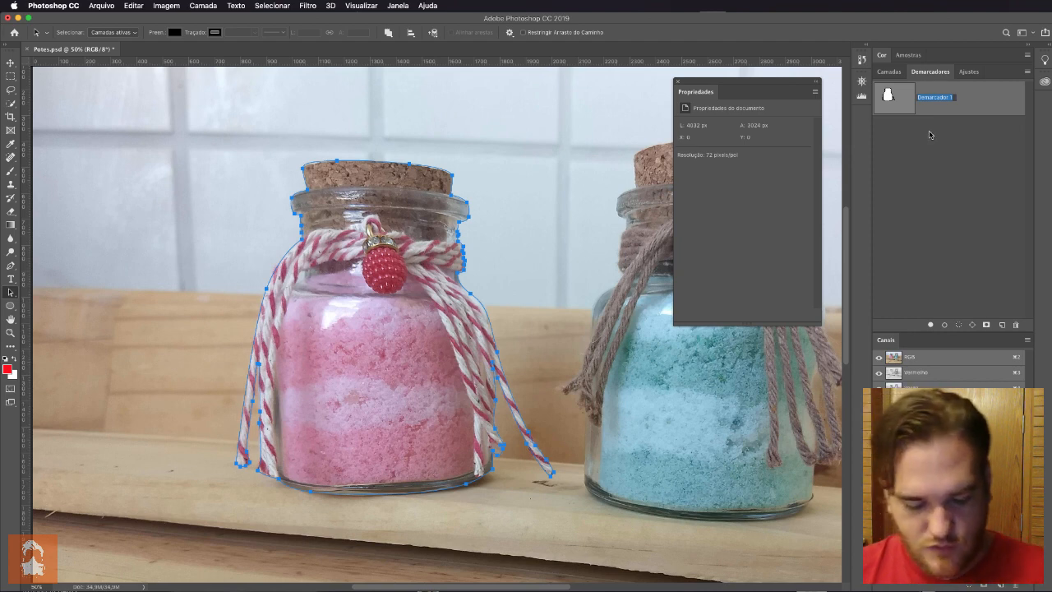
type("Pote Rosa")
key("Return")
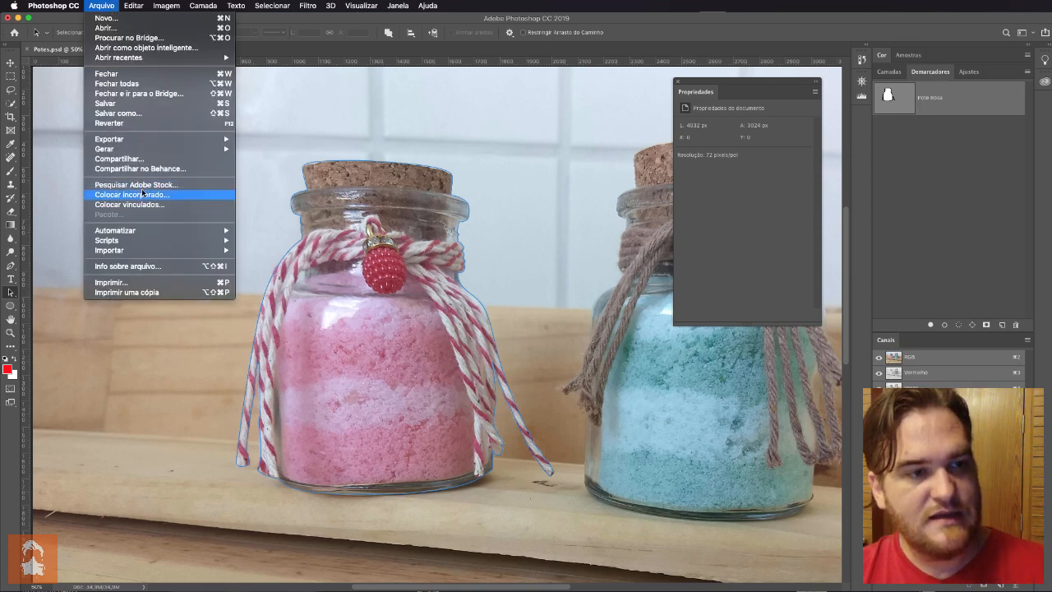
Review the file formats offered when saving Potes.psd under a new name, and cancel without saving
left_click(139, 114)
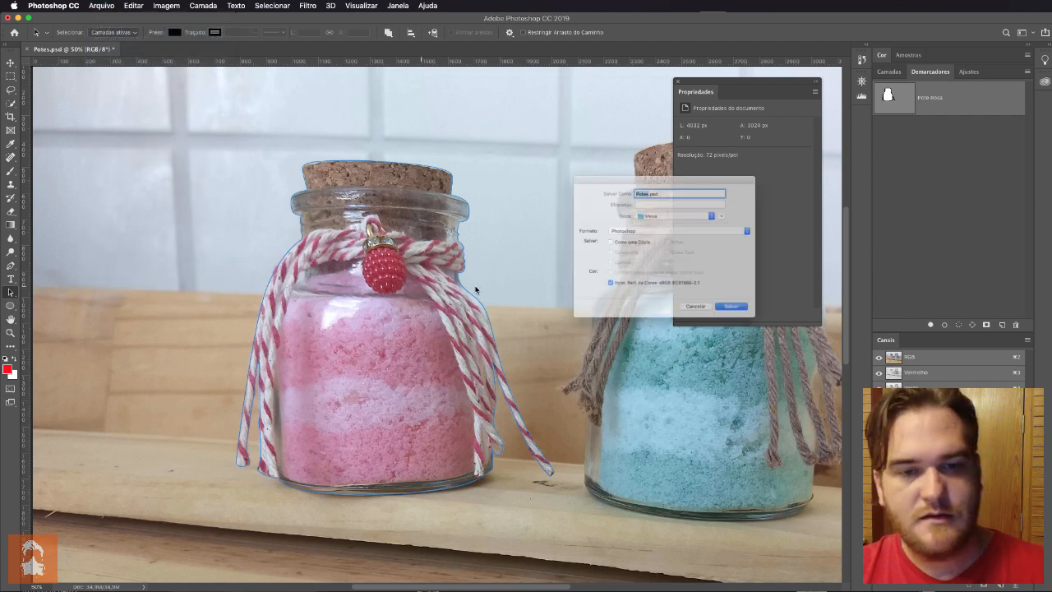
left_click(630, 224)
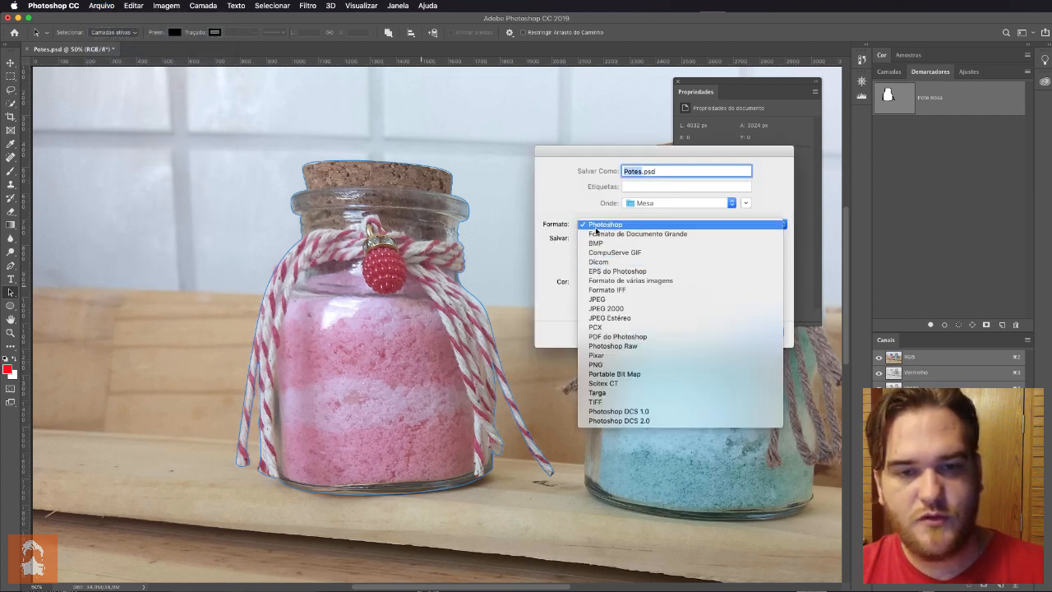
left_click(757, 172)
left_click(700, 332)
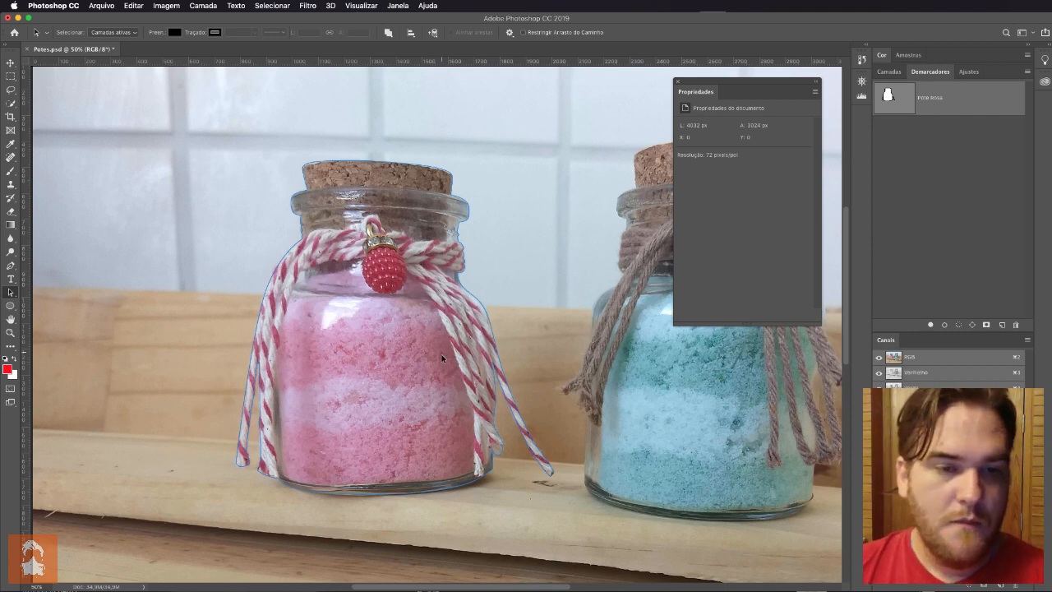
Convert the background into an editable layer named foto original
left_click(888, 72)
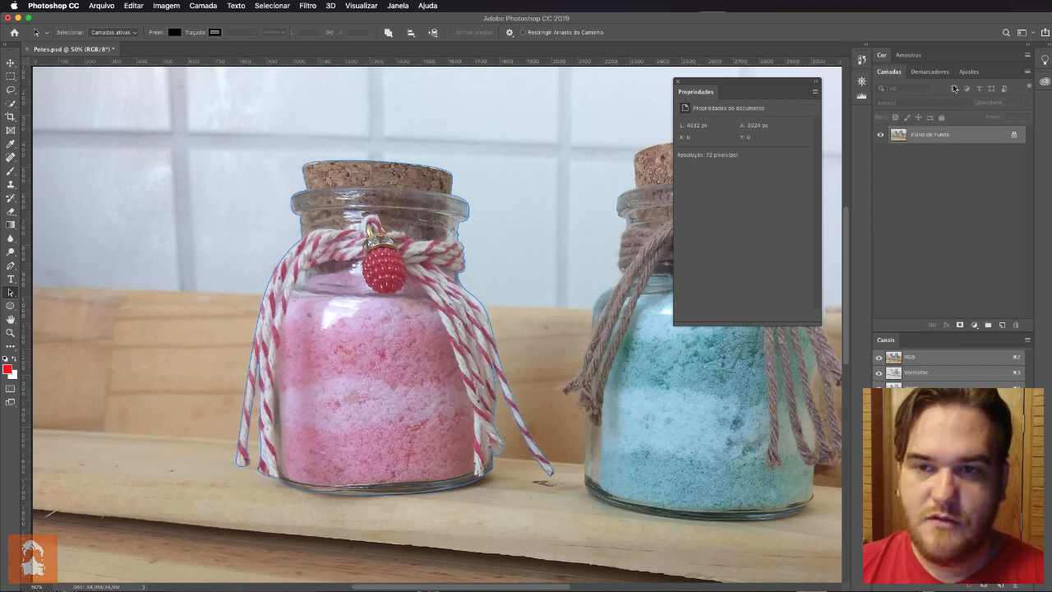
double_click(935, 134)
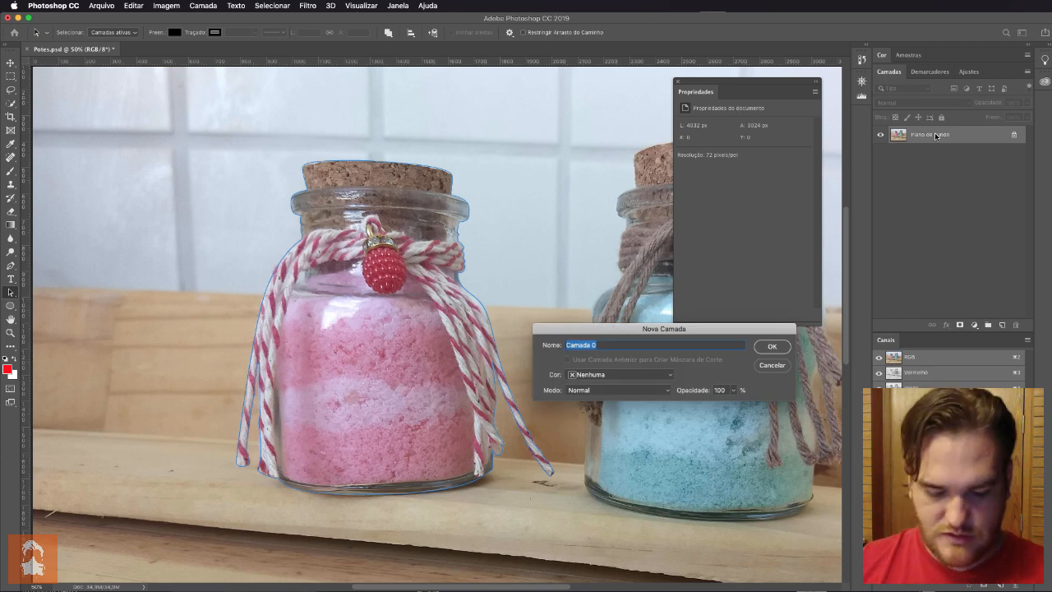
type("foto original")
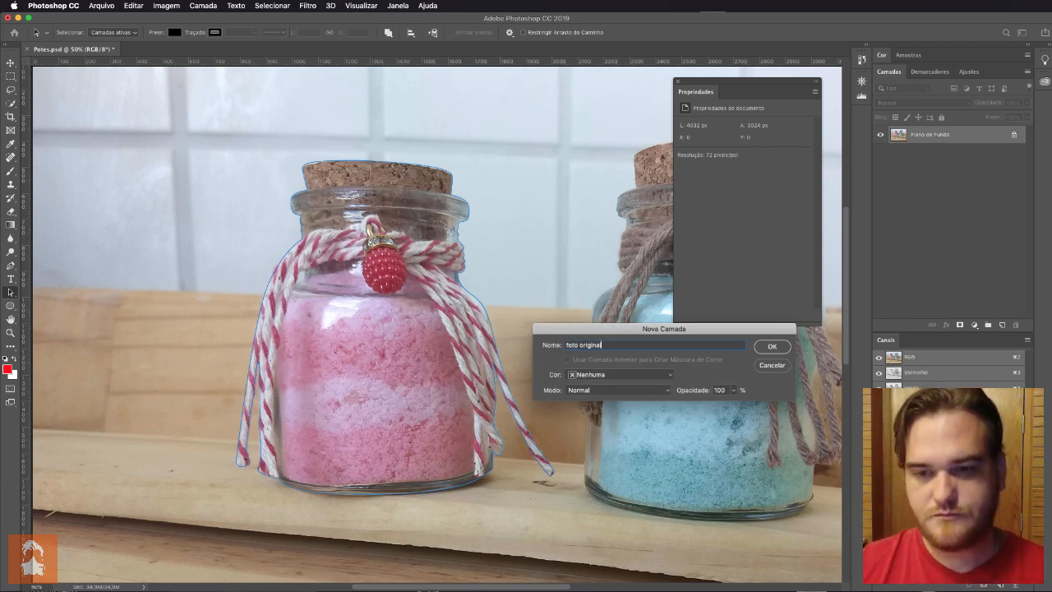
key("Return")
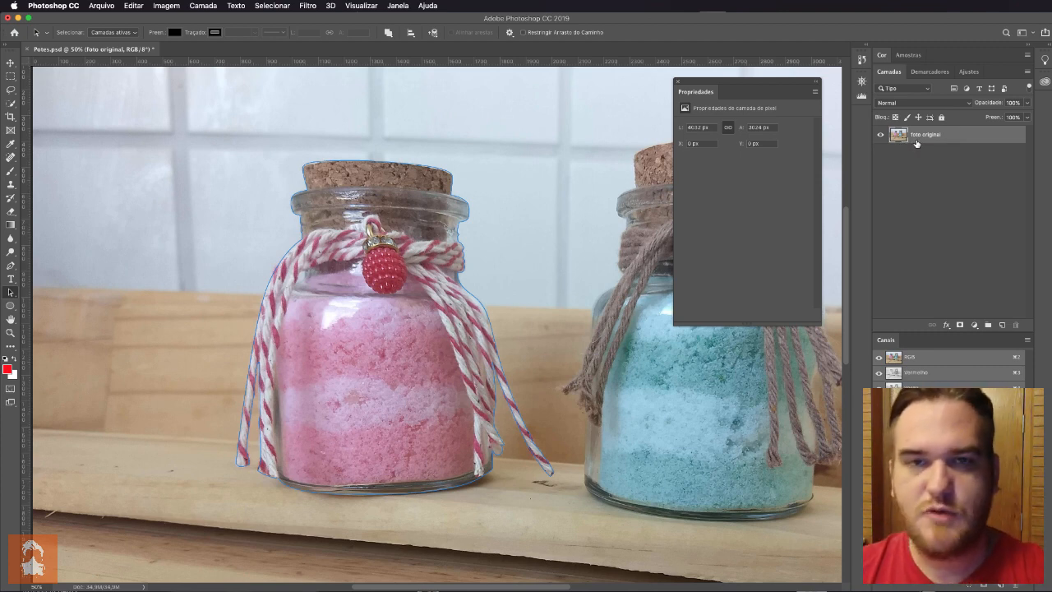
Select the whole outline around the pink jar and deactivate the Pote Rosa path
left_click(472, 299)
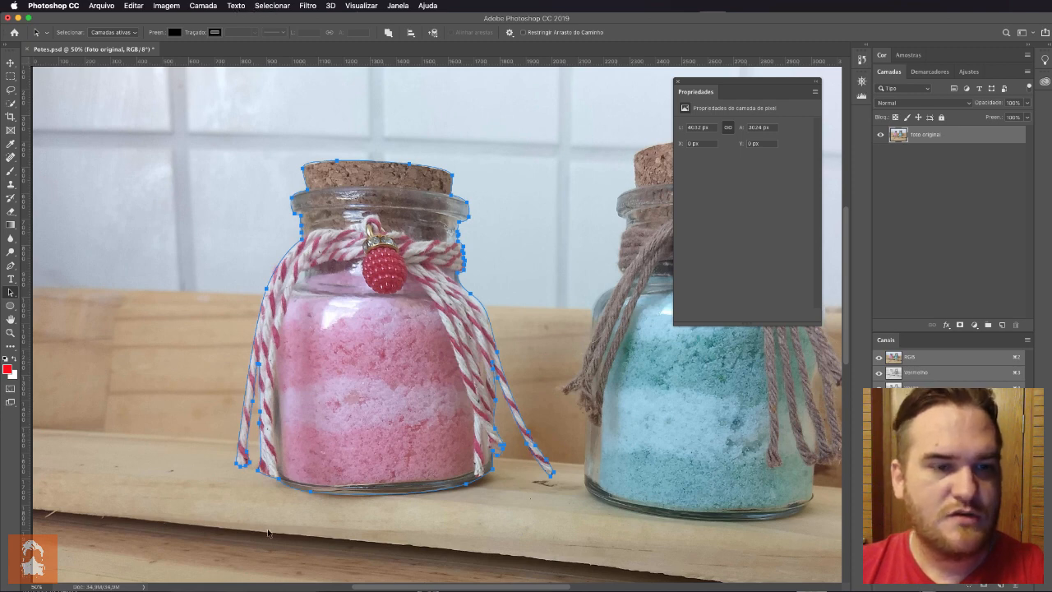
left_click(930, 71)
left_click(918, 126)
left_click(888, 72)
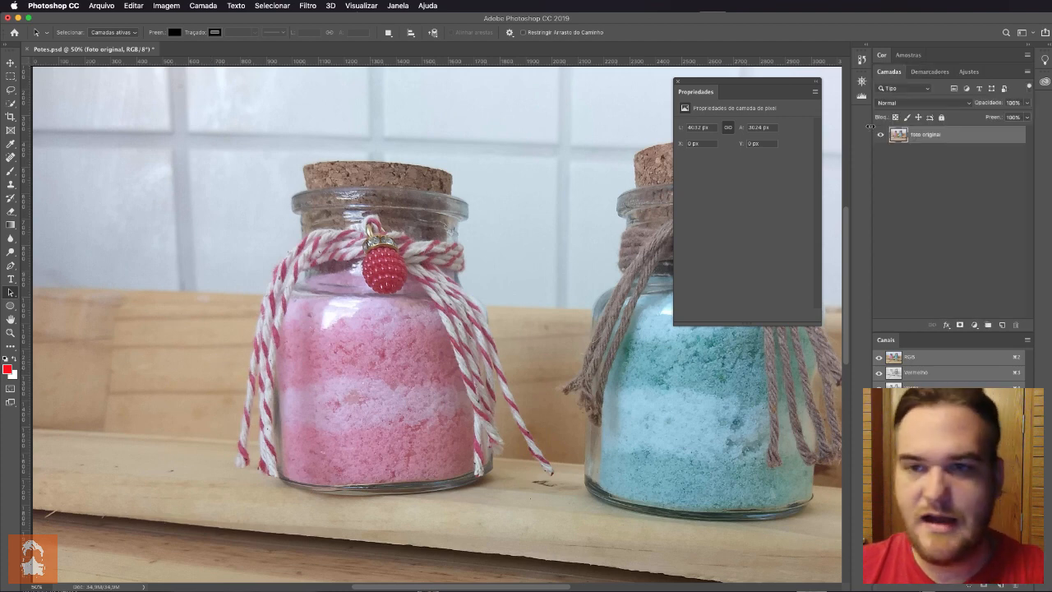
Activate the Pote Rosa path and select the whole outline around the pink jar
left_click(930, 71)
left_click(932, 98)
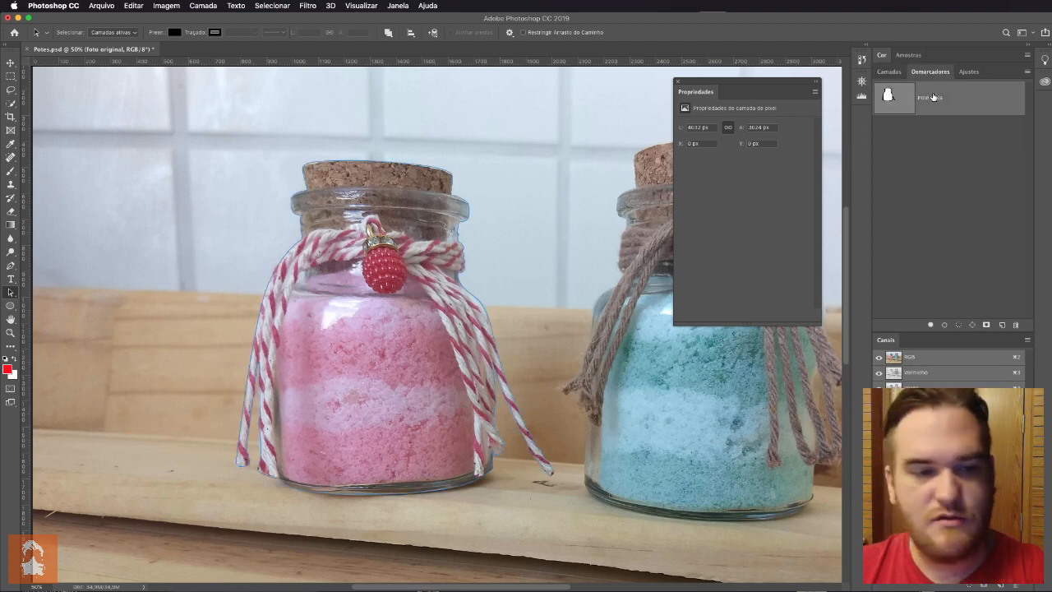
left_click(247, 455)
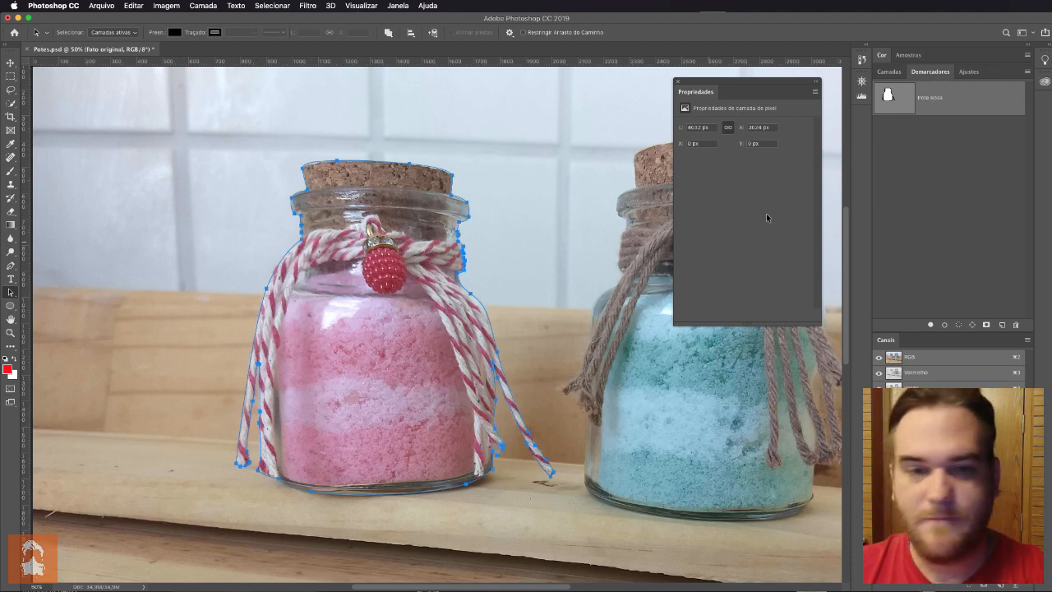
Add a vector mask to the foto original layer from the current path and check the mask's entry among the paths
left_click(888, 71)
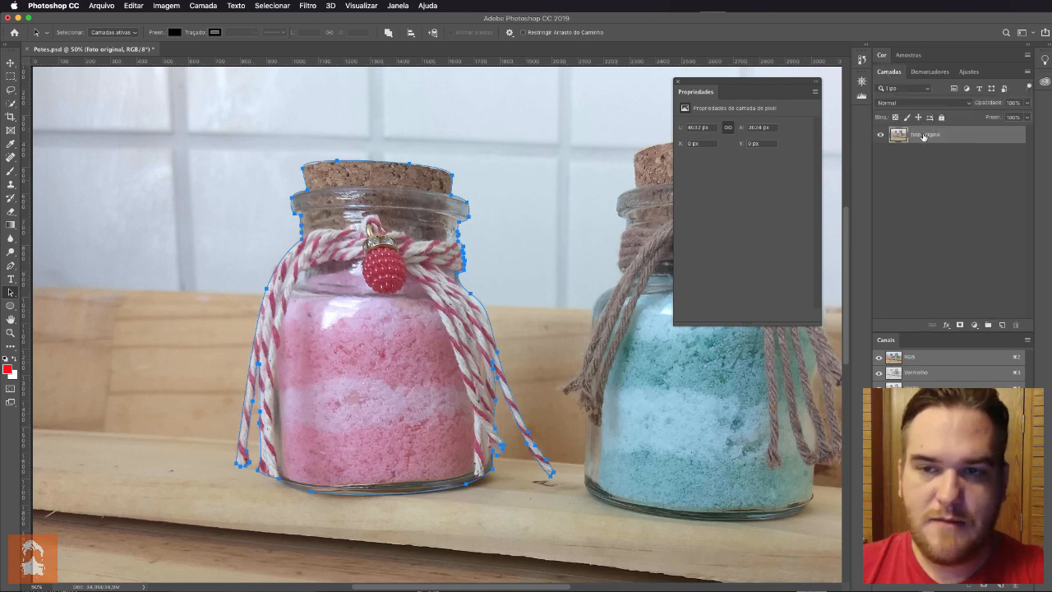
left_click(208, 6)
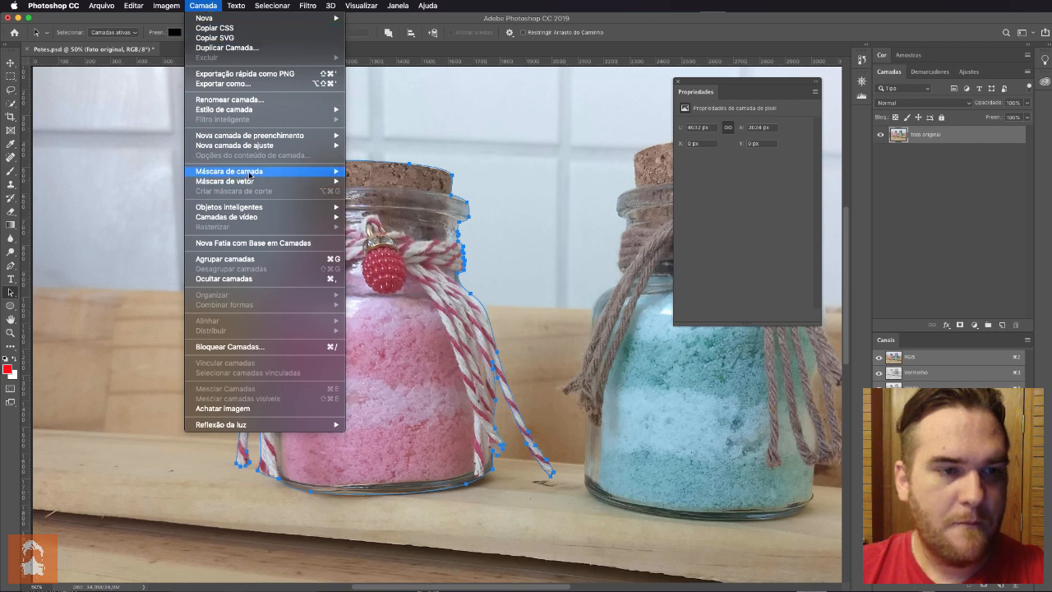
mouse_move(254, 184)
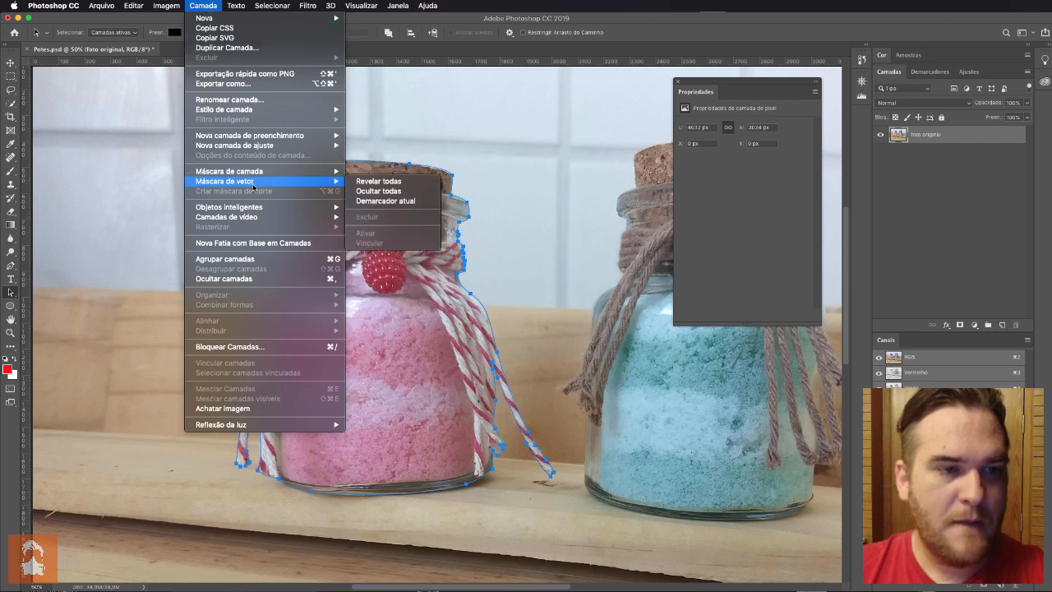
left_click(420, 205)
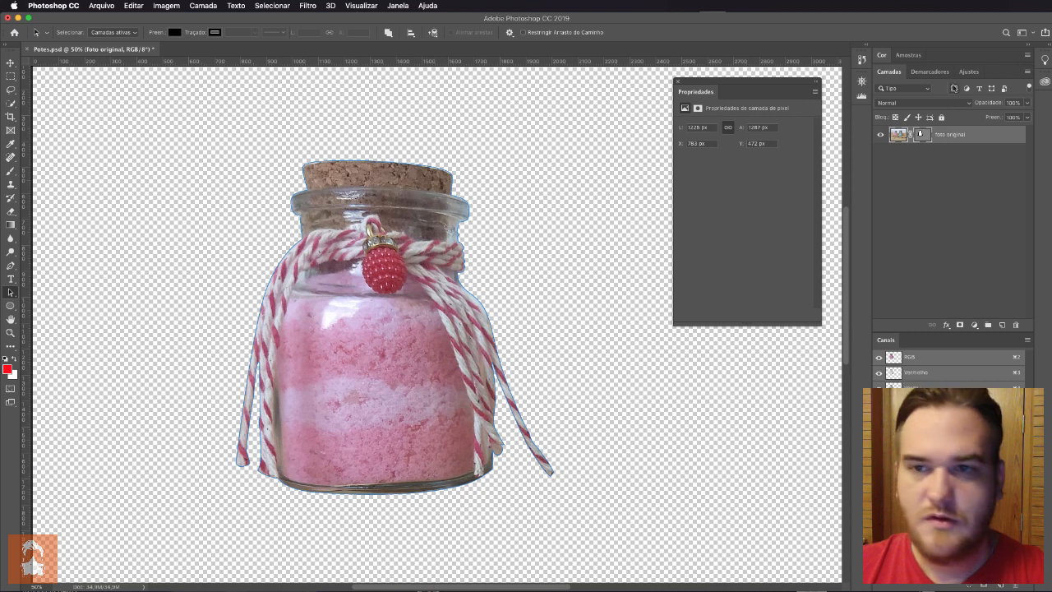
left_click(929, 71)
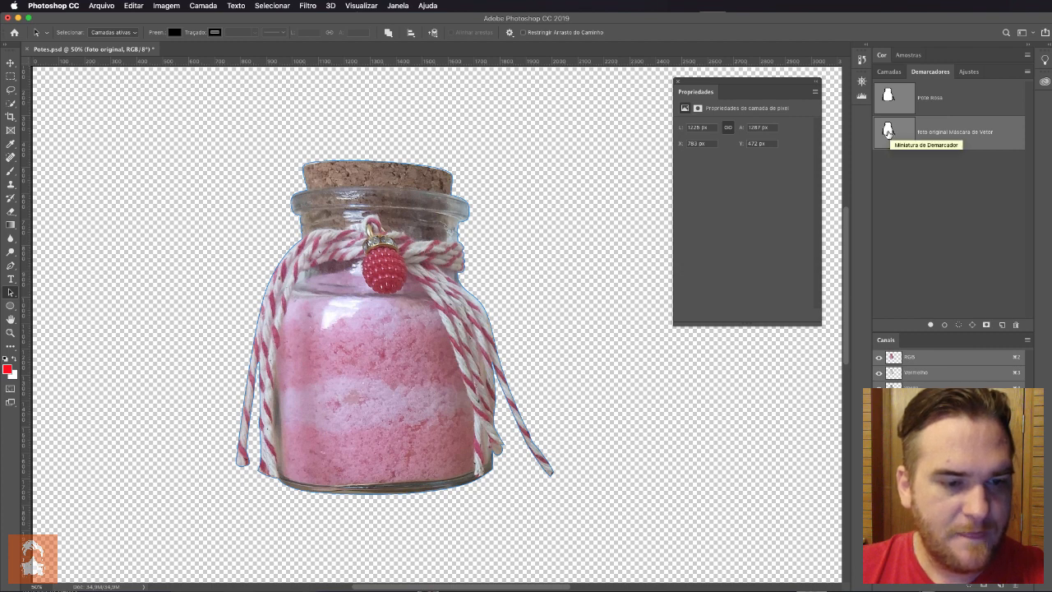
left_click(887, 71)
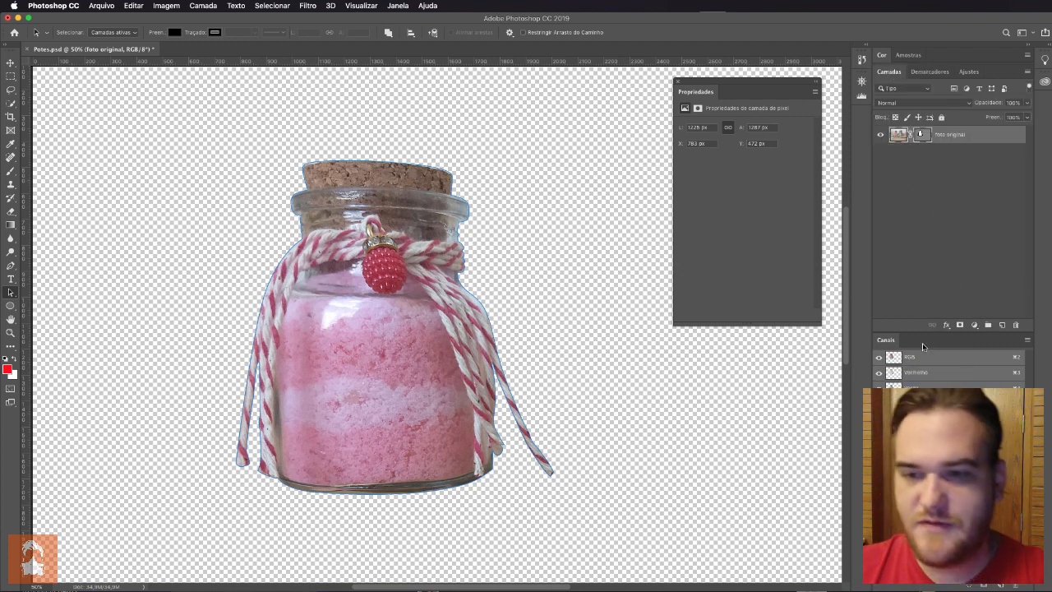
Add a solid colour fill layer in orange-brown #a75600 and place it beneath the foto original layer
left_click(973, 325)
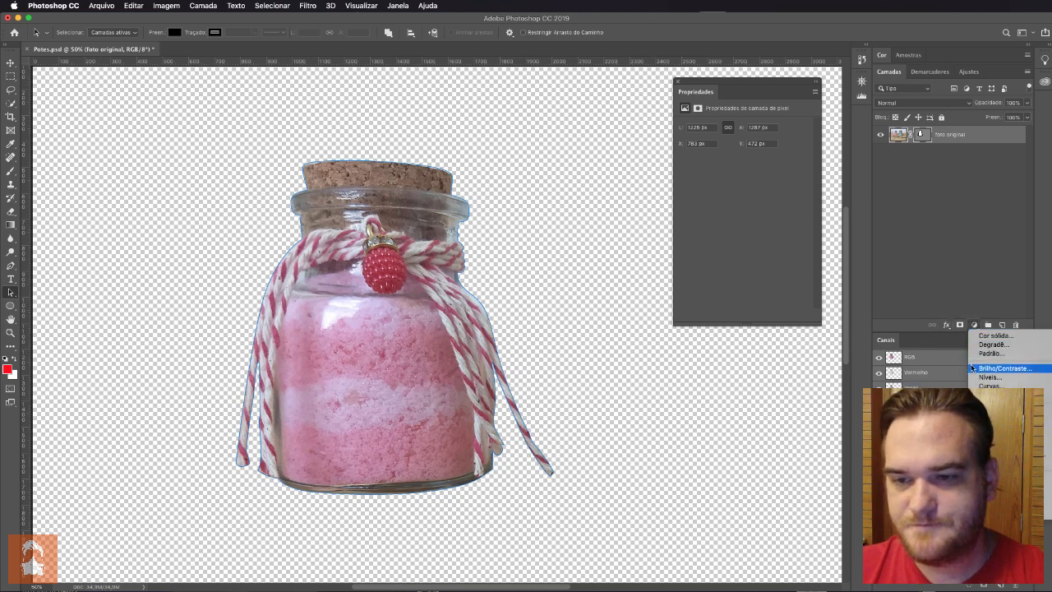
left_click(989, 336)
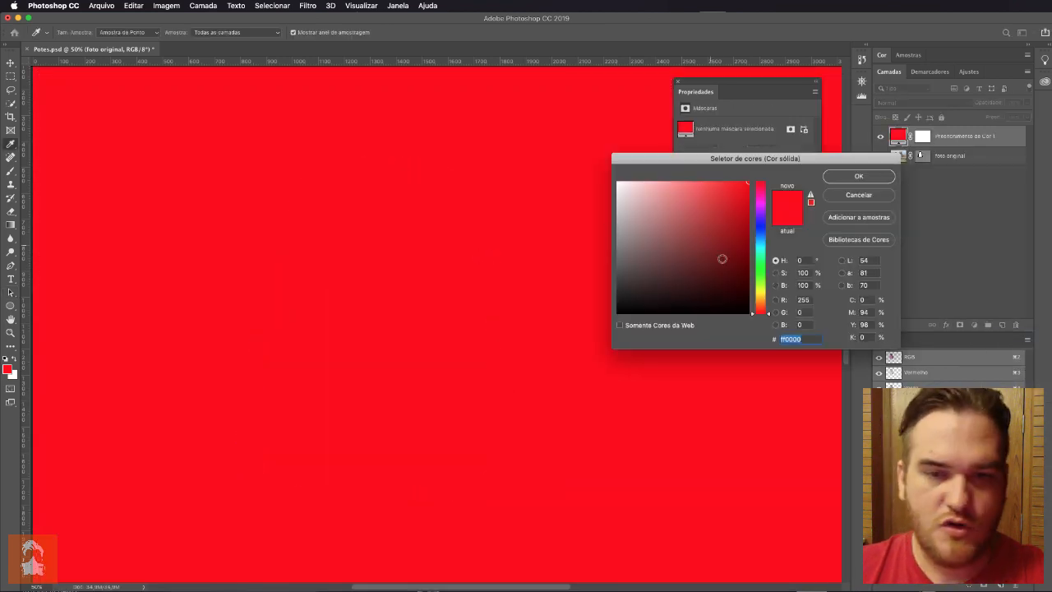
left_click_drag(757, 310, 758, 298)
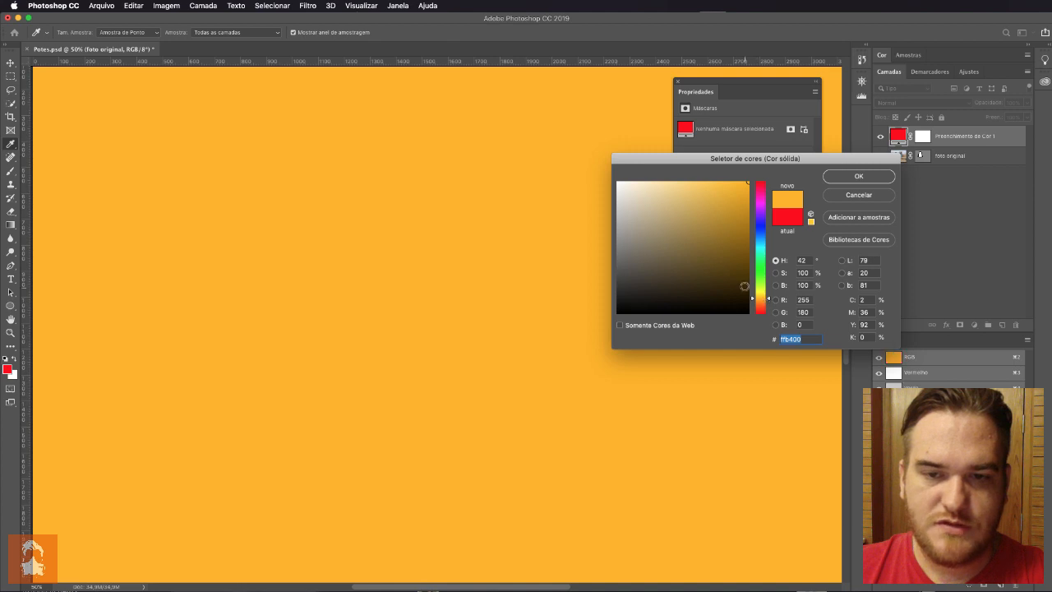
left_click(749, 275)
left_click(759, 300)
left_click_drag(753, 246, 762, 298)
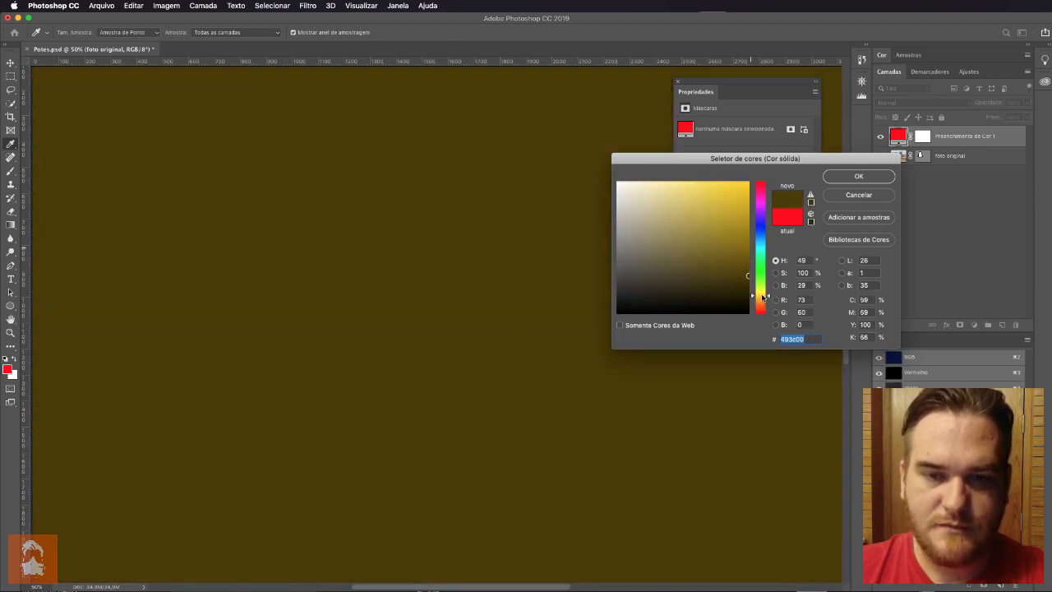
left_click(747, 268)
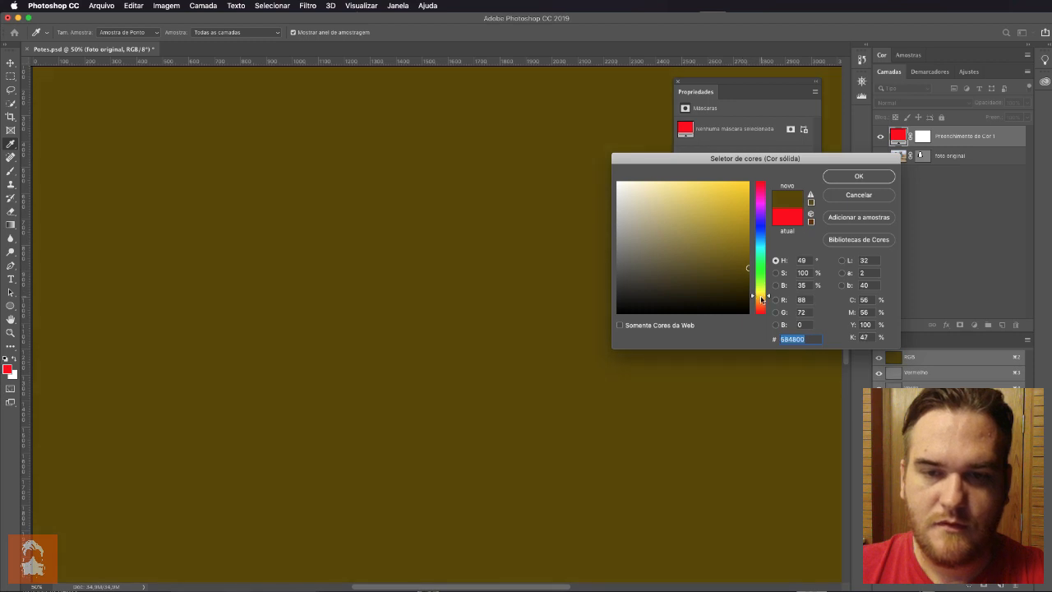
left_click(762, 302)
left_click(757, 305)
left_click(747, 227)
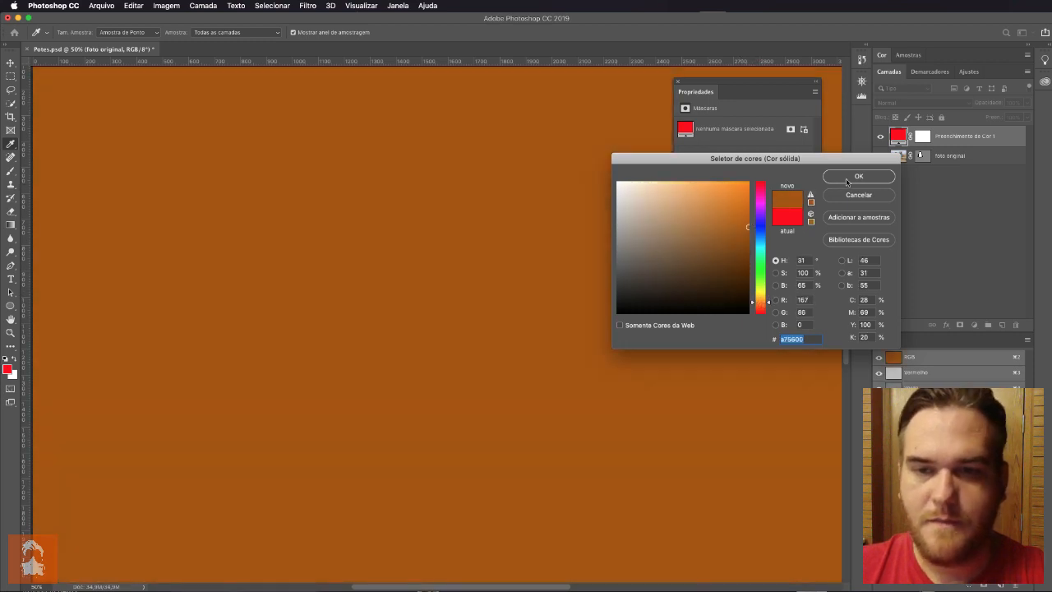
left_click(854, 176)
left_click_drag(946, 144, 959, 186)
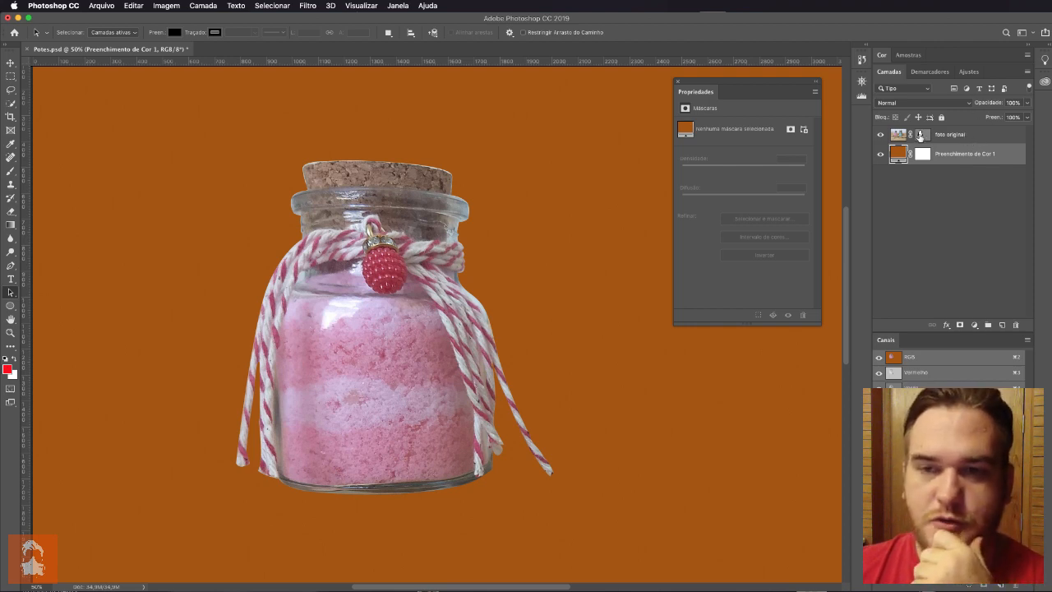
Select the foto original layer's vector mask to show its mask properties
left_click(949, 136)
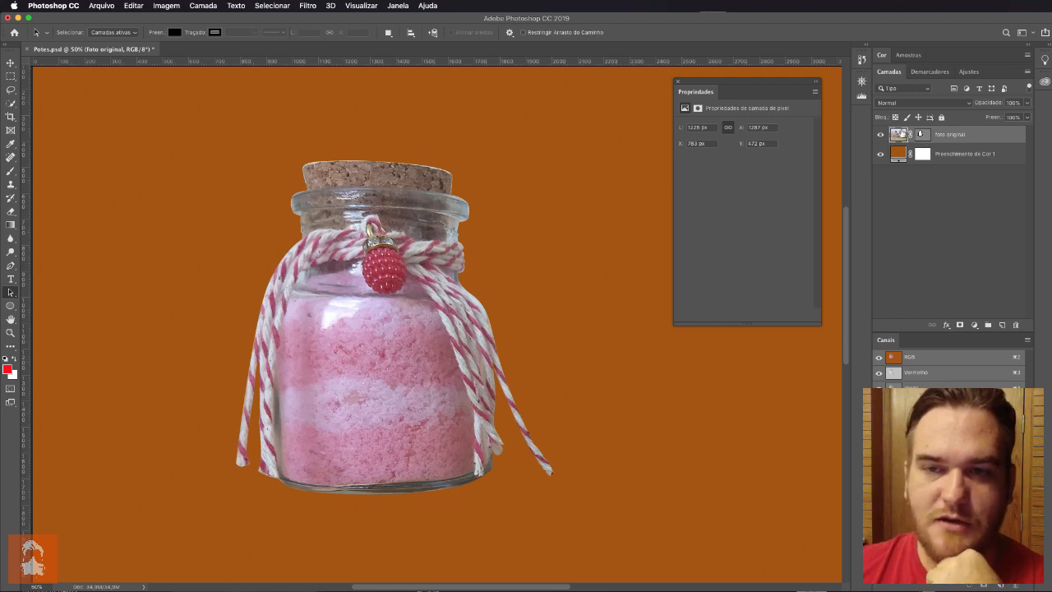
left_click(922, 136)
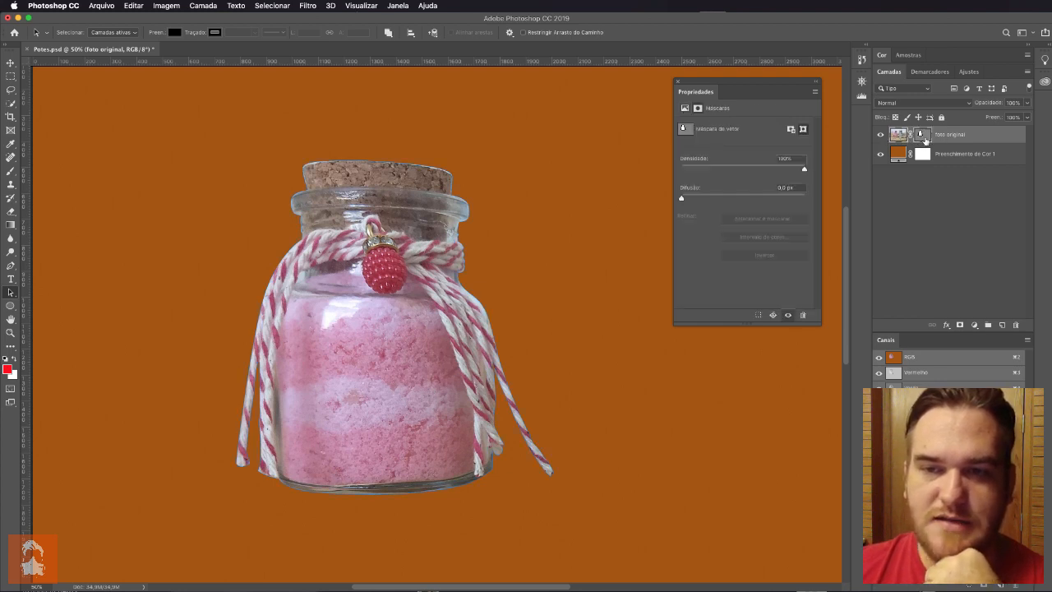
Alternate between the foto original layer's image and its vector mask, ending with the vector mask selected
left_click(948, 139)
left_click(919, 137)
left_click(897, 136)
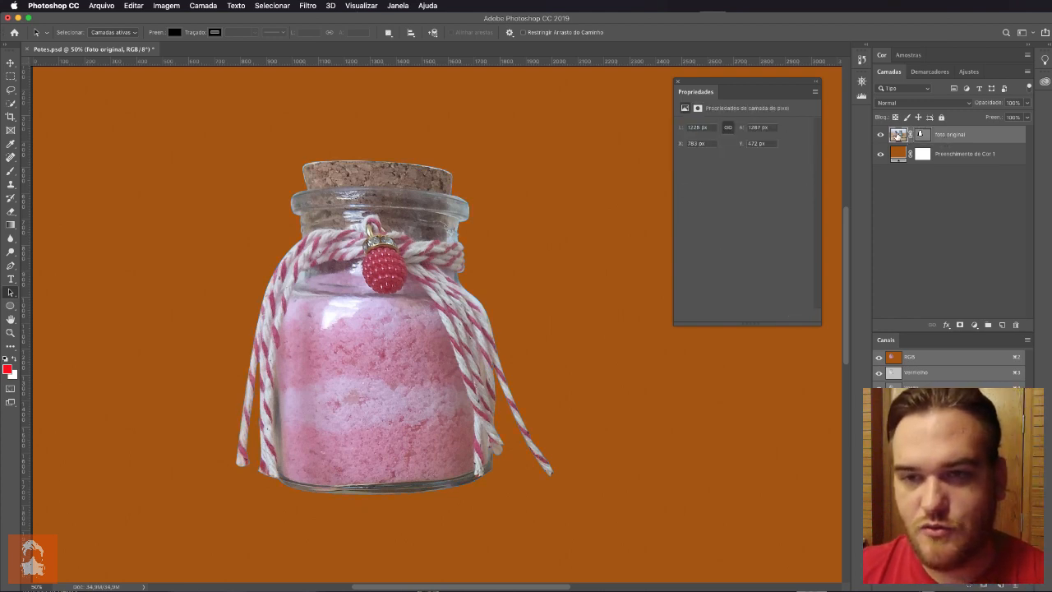
left_click(924, 136)
left_click(922, 135)
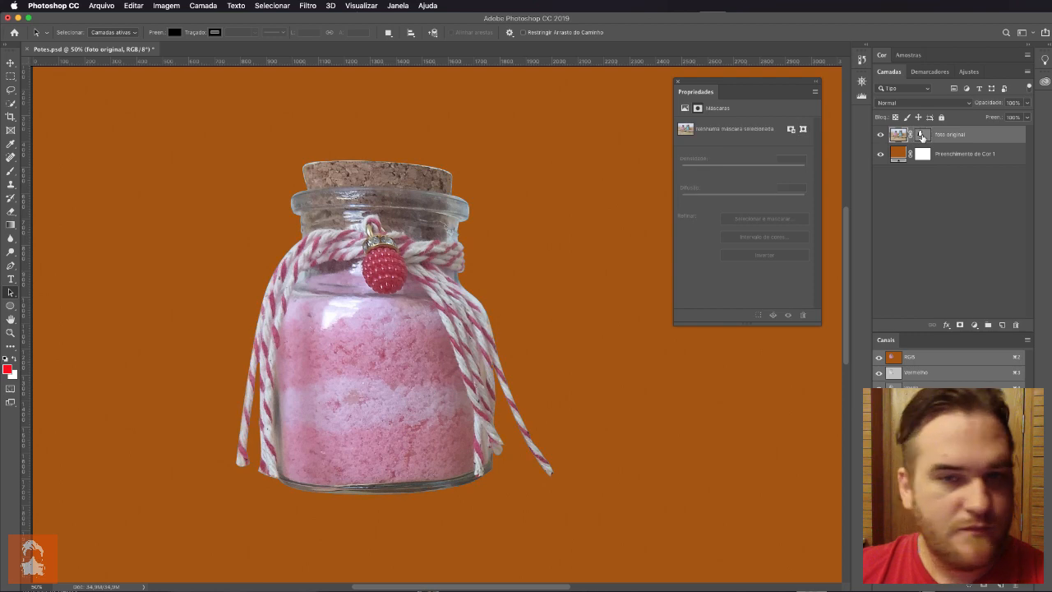
left_click(922, 136)
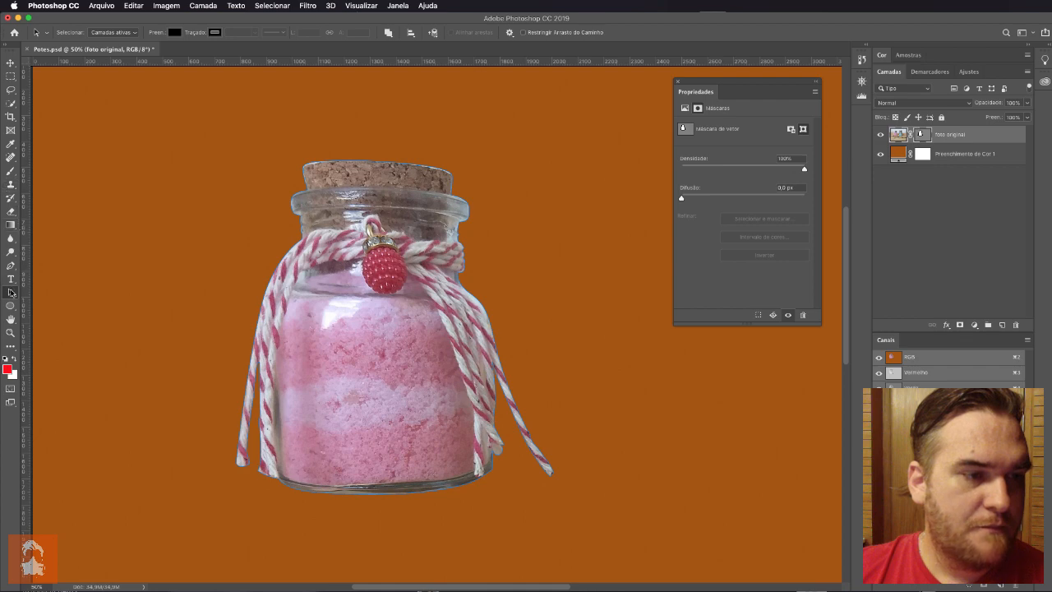
Select the vector mask's path around the jar and activate the Direct Selection tool
left_click(316, 163)
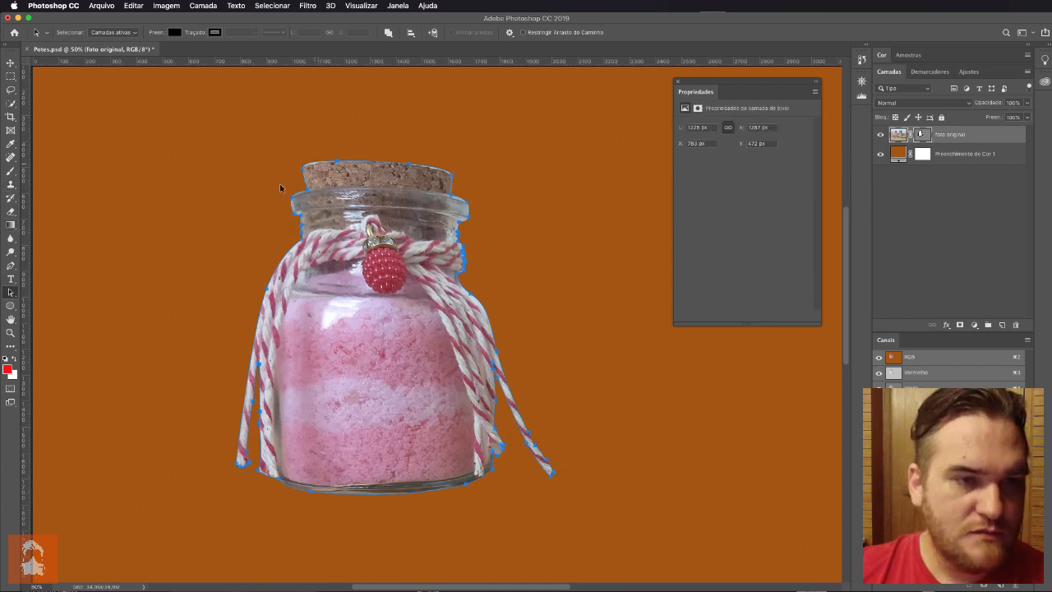
left_click(10, 293)
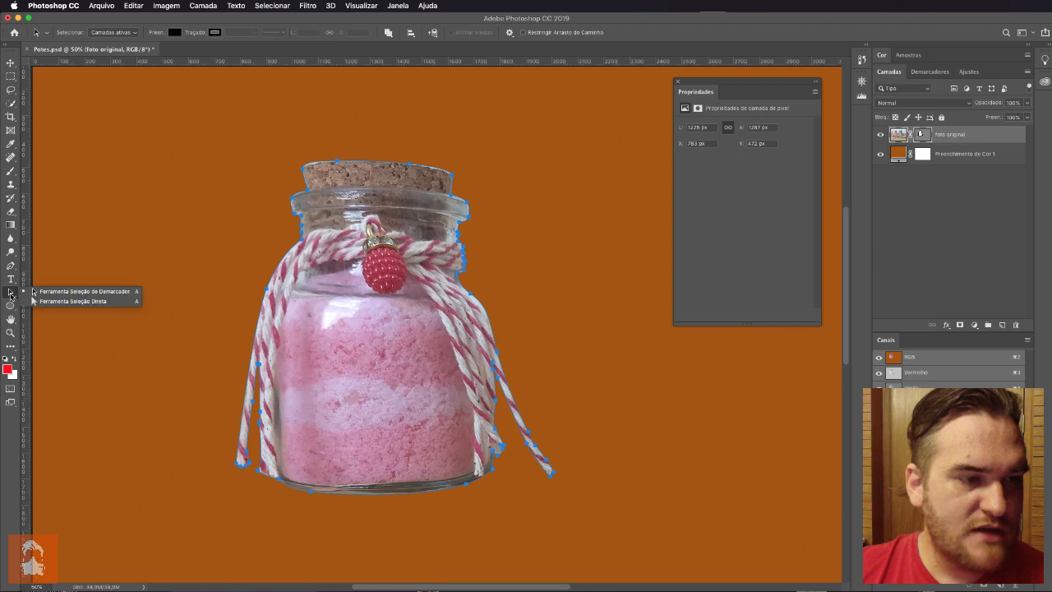
left_click(82, 300)
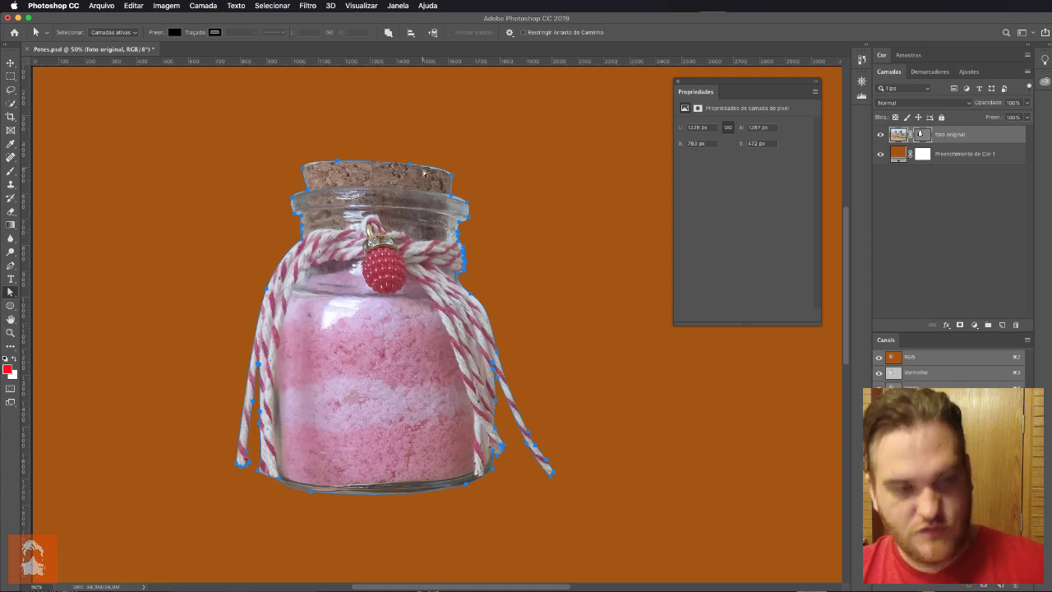
Adjust the mask path's anchor points and curve along the right half of the cork's top edge to fit the cork
key("z")
left_click(422, 200)
left_click(422, 199)
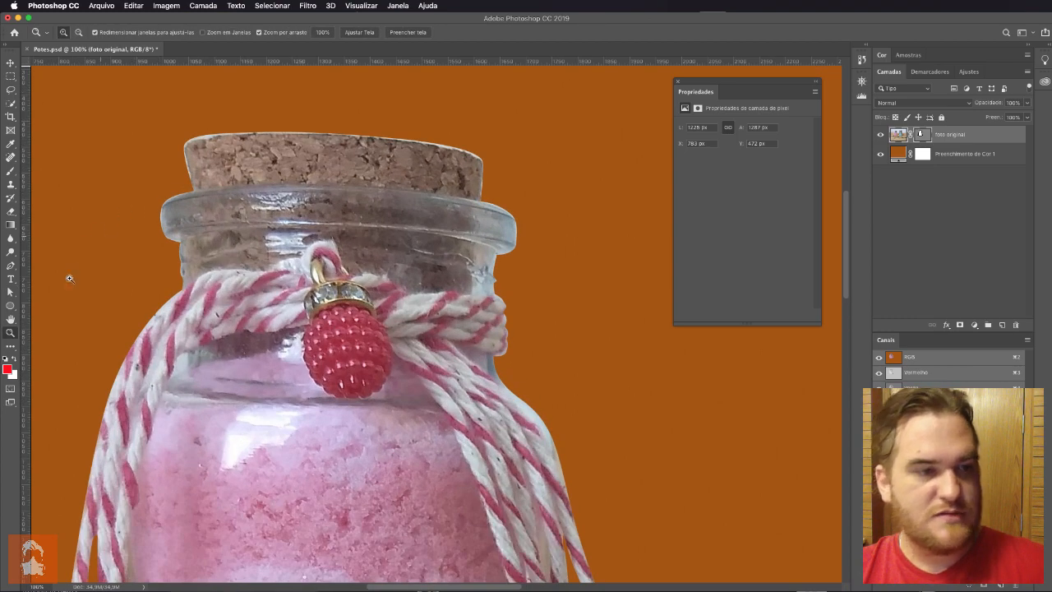
left_click(11, 267)
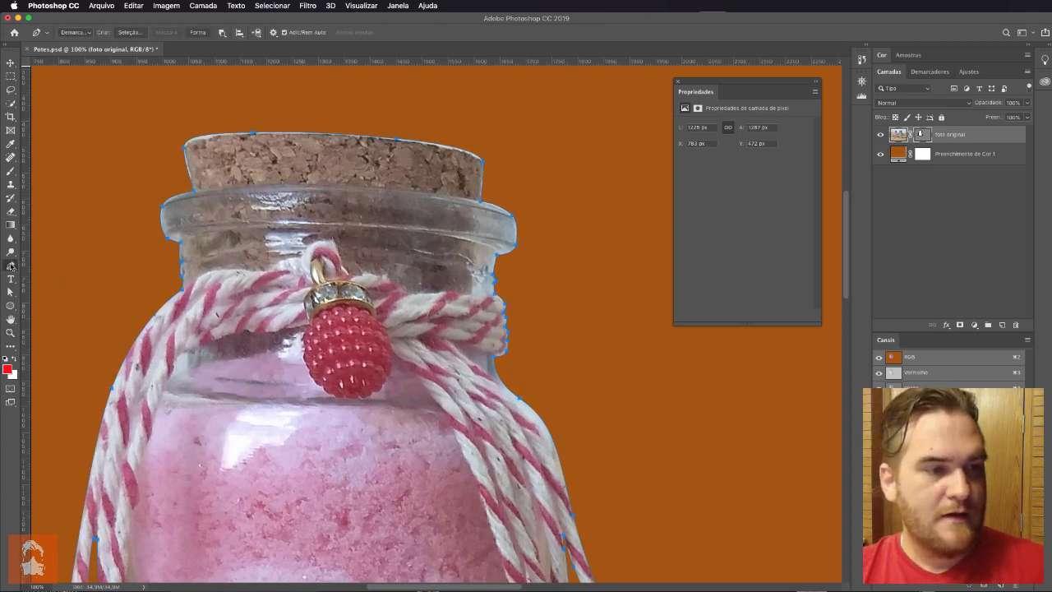
left_click(11, 291)
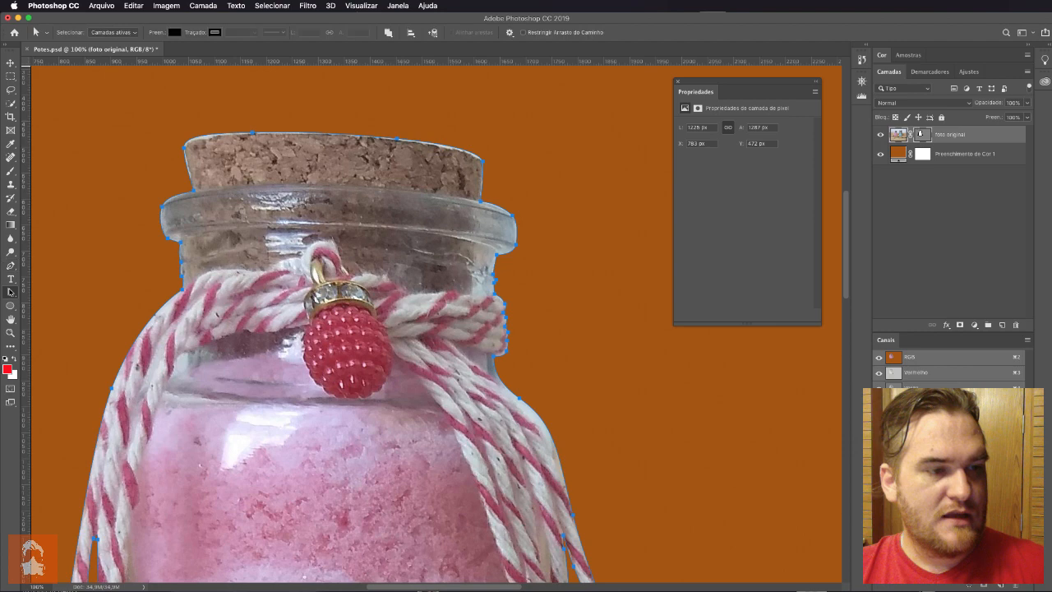
left_click(399, 139)
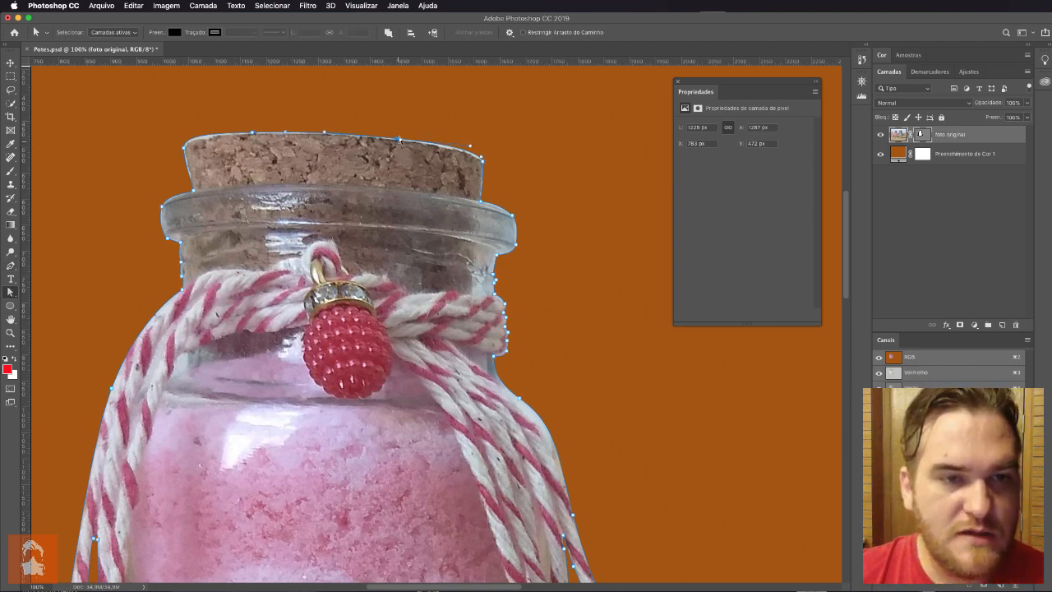
left_click_drag(396, 140, 396, 139)
left_click_drag(483, 161, 468, 151)
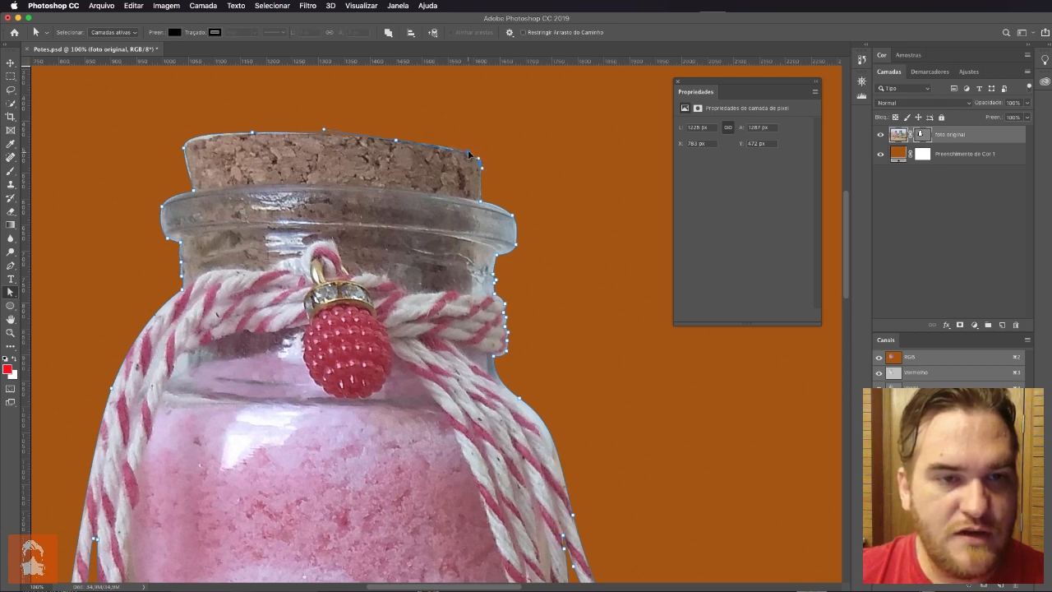
Tighten the mask path at the cork's upper-left corner and the nearby anchor point on its top edge, then check the cutout without the path
left_click(186, 149)
left_click_drag(218, 134, 217, 137)
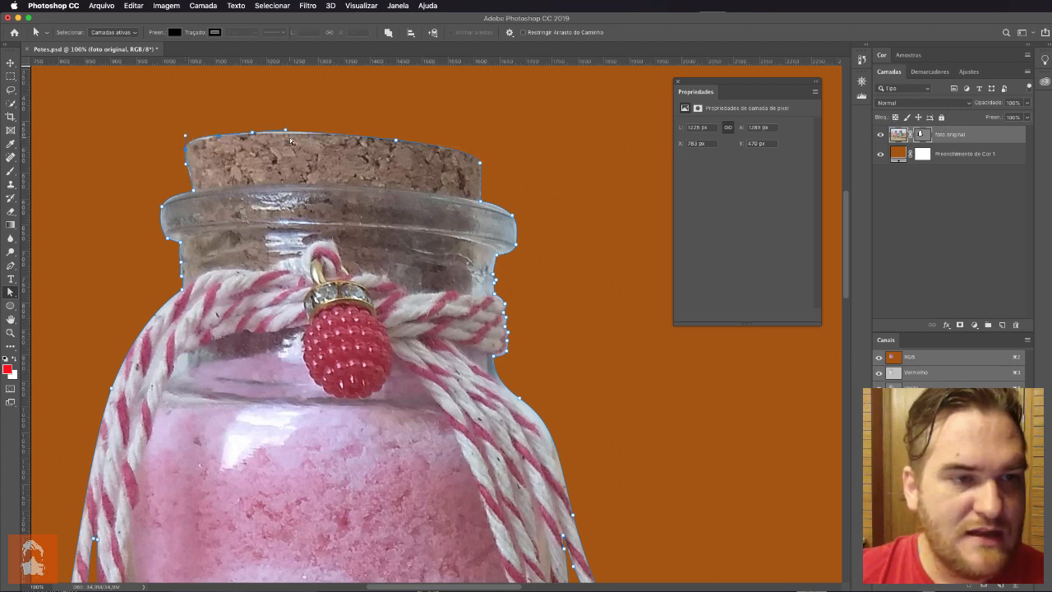
left_click(252, 133)
left_click_drag(253, 135, 253, 136)
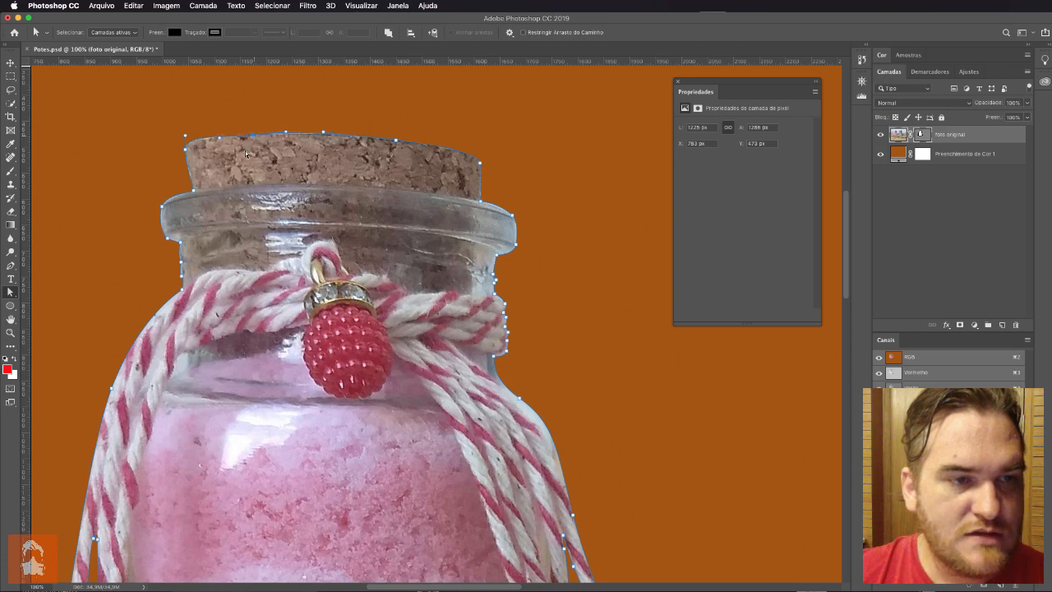
left_click(348, 105)
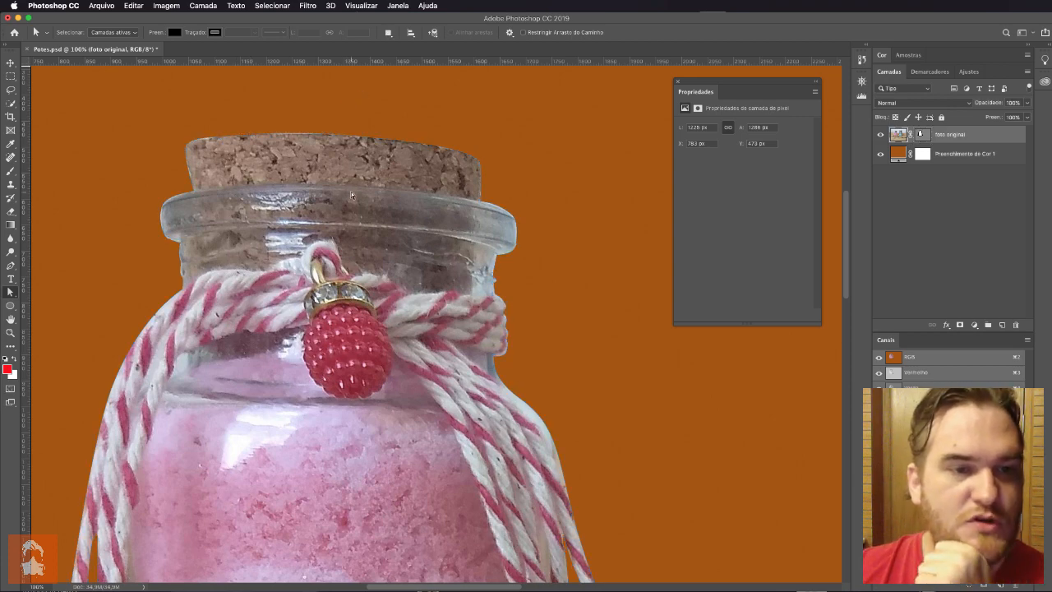
left_click(307, 135)
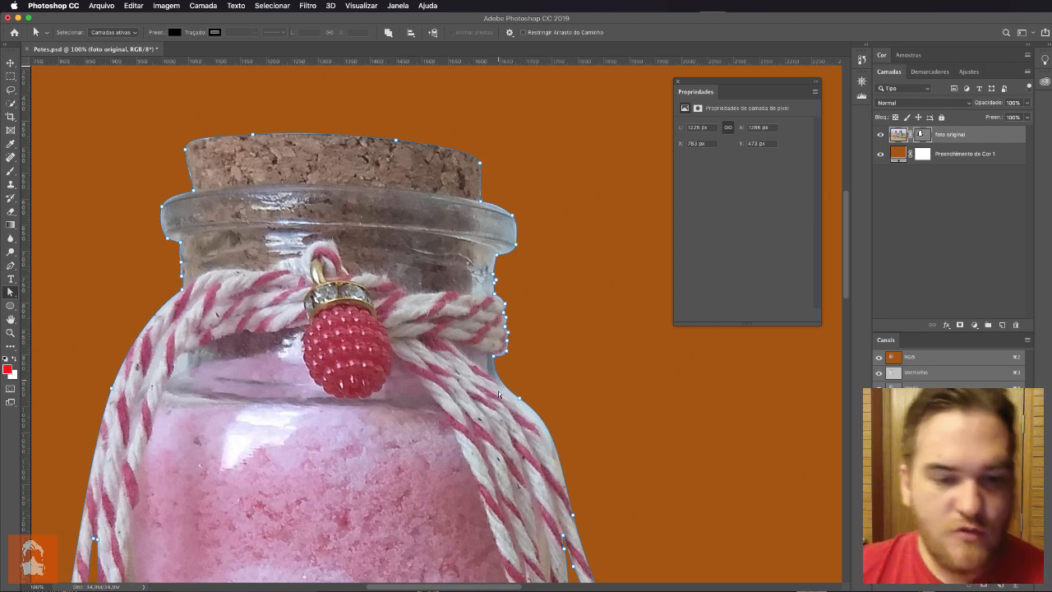
Add an anchor point in the middle of the cork's top edge and move it slightly down onto the cork
scroll(528, 435, "down", 2)
left_click_drag(532, 375, 552, 410)
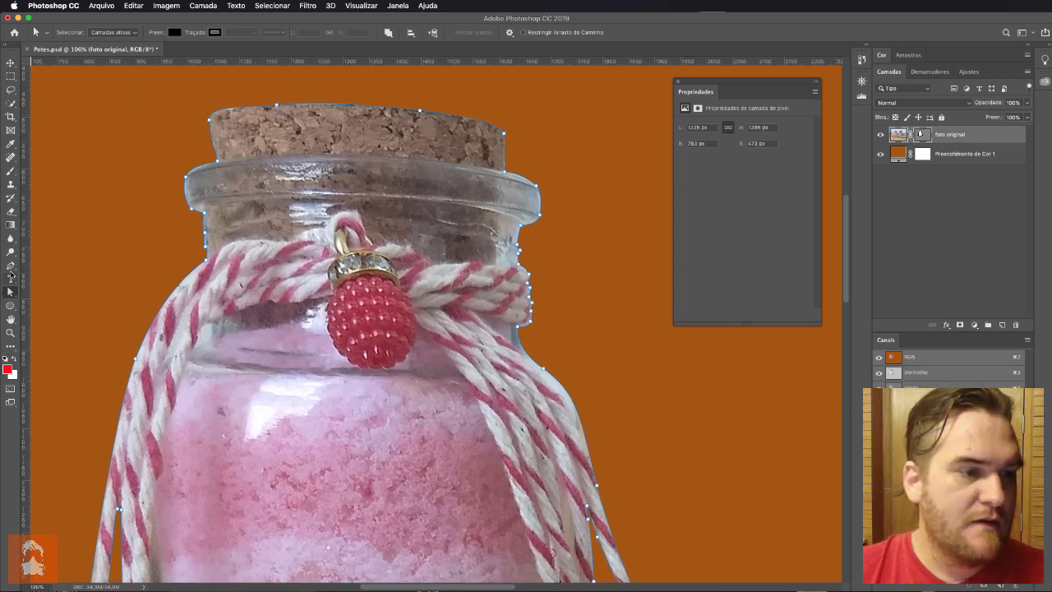
left_click(11, 266)
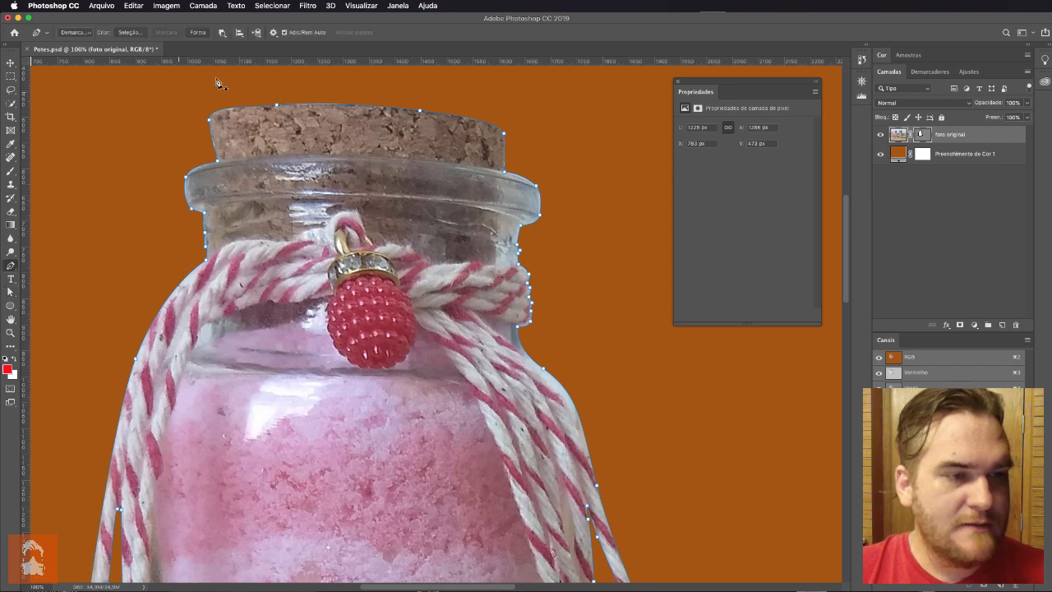
left_click(337, 104)
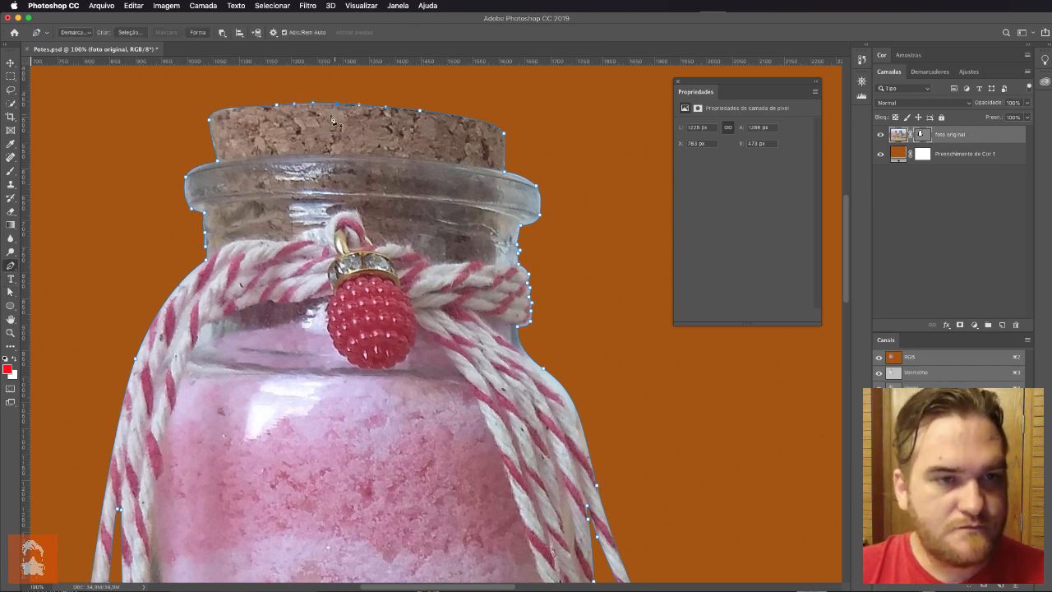
left_click(11, 291)
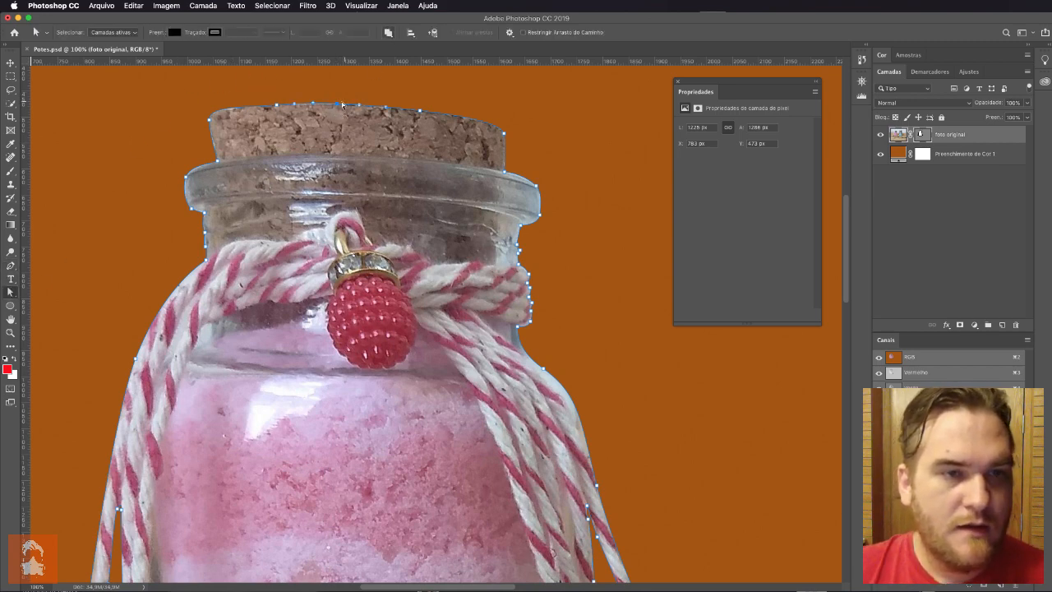
left_click_drag(338, 108, 340, 112)
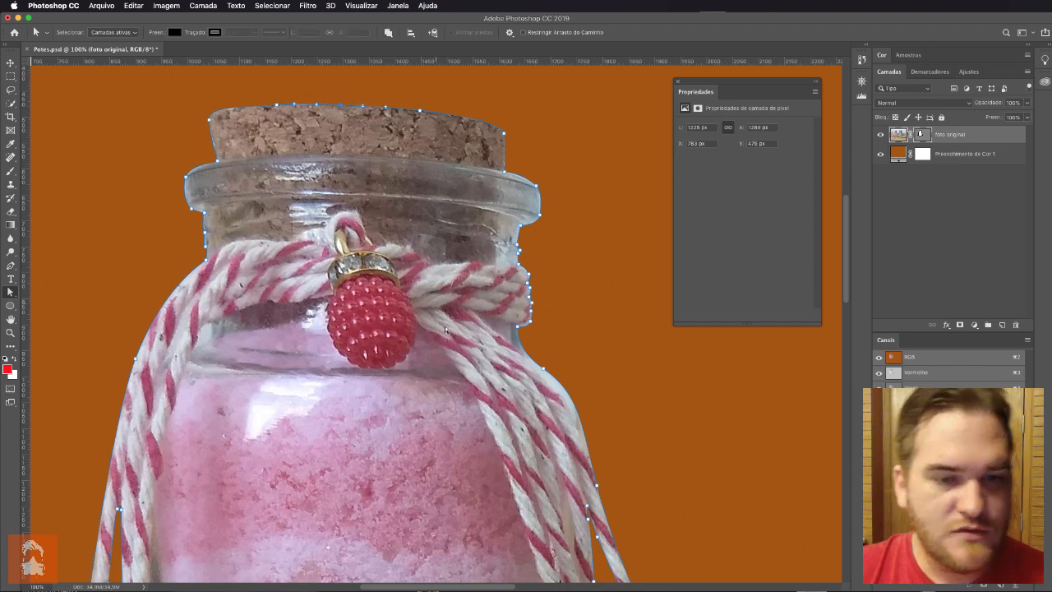
Try removing the mask path's anchor points along the glass's lower-right edge and around the short string end with the Pen tool
scroll(440, 318, "down", 5)
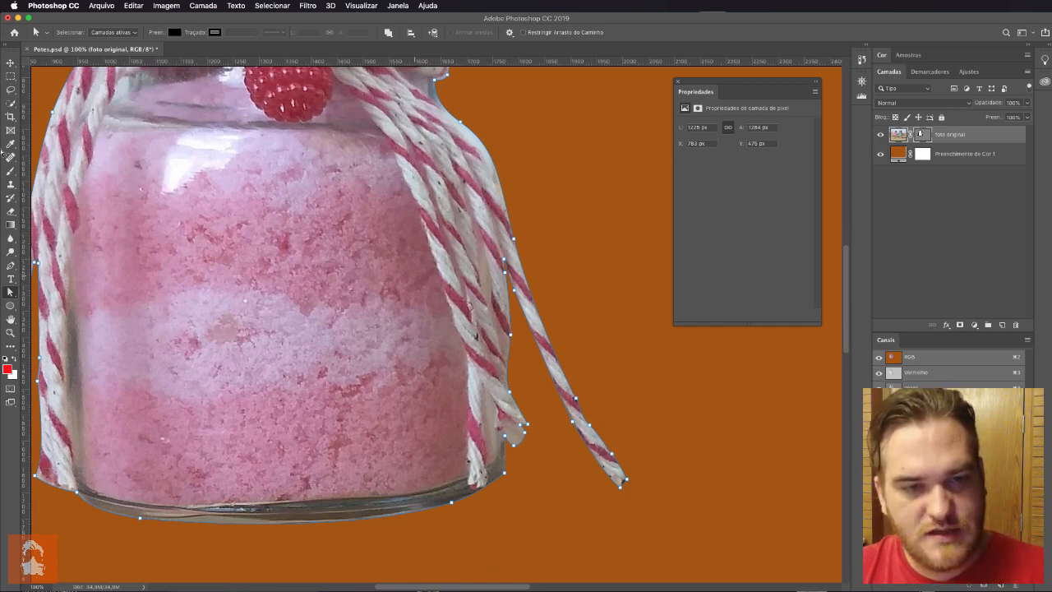
left_click(11, 266)
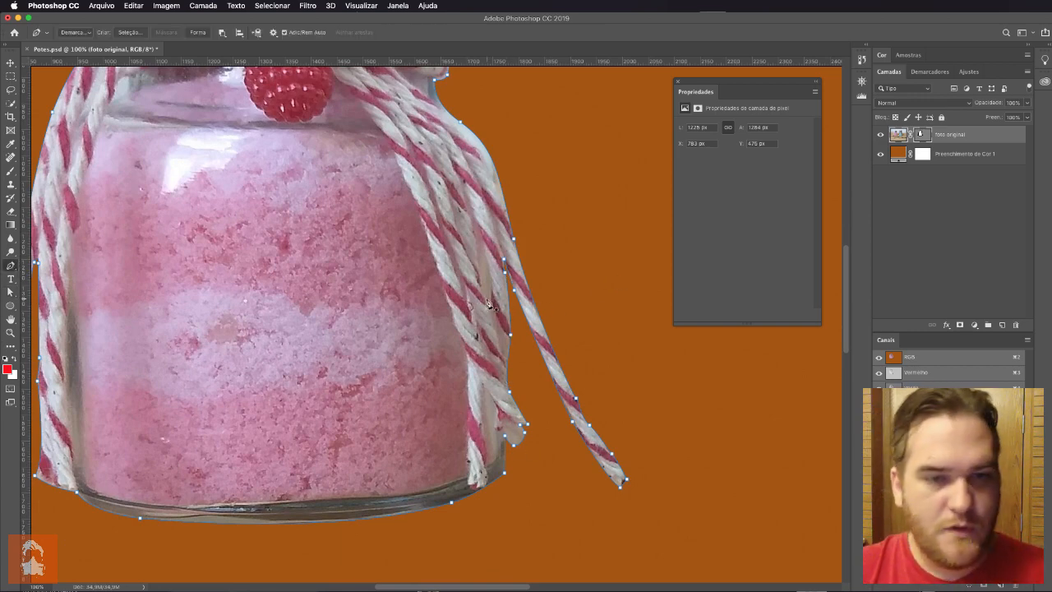
left_click(510, 335)
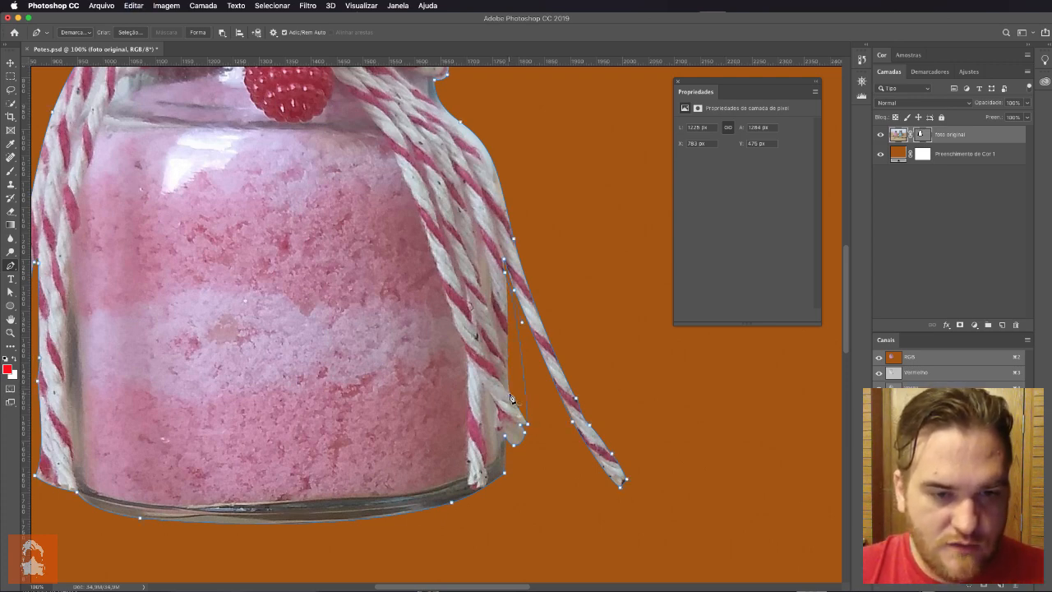
left_click(511, 398)
left_click(529, 426)
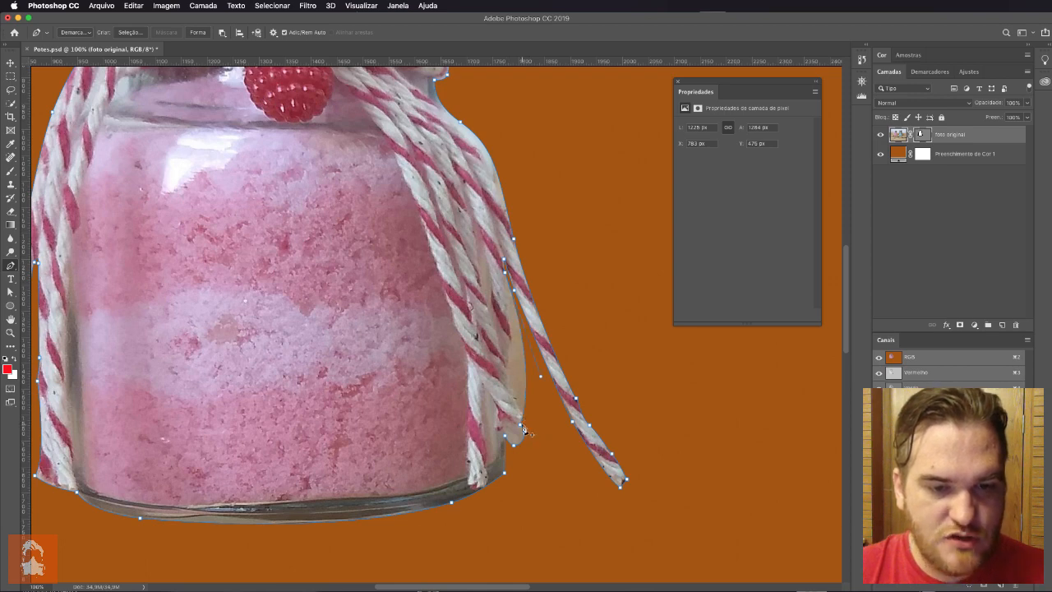
left_click(522, 426)
left_click(524, 433)
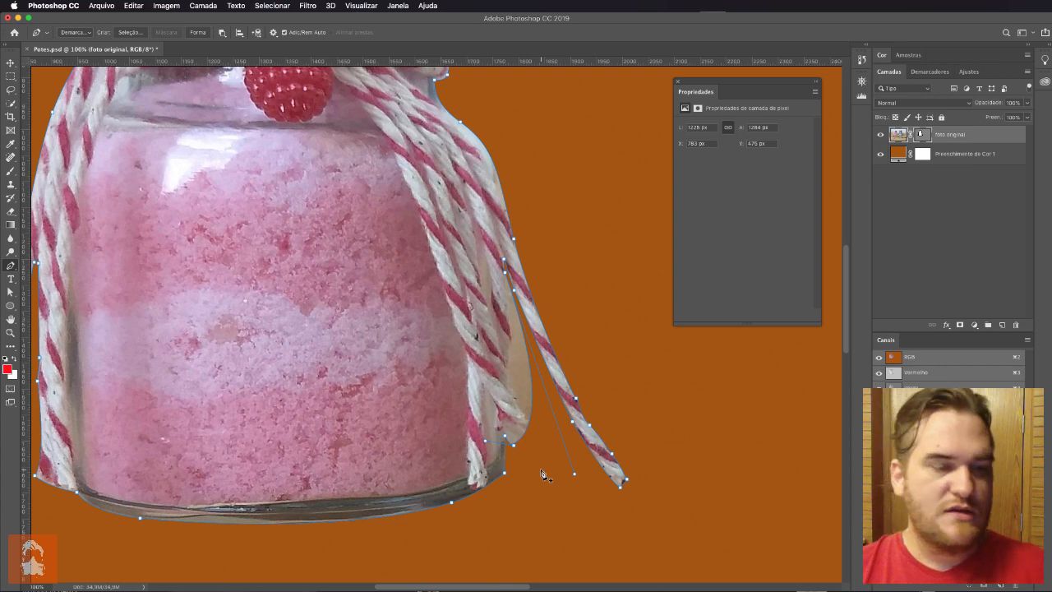
Undo the last anchor point removals around the short string end at the jar's lower right
key("super+z")
key("super+z")
key("super+z")
key("super+z")
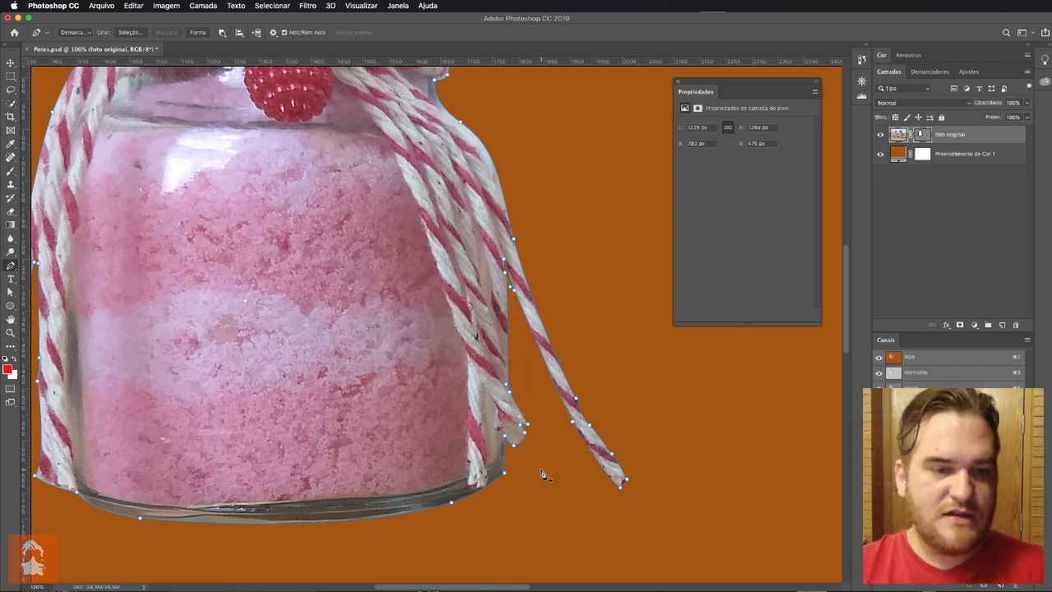
Switch to the Move tool and select the foto original layer's vector mask to examine its density and feather settings
left_click_drag(442, 334, 531, 388)
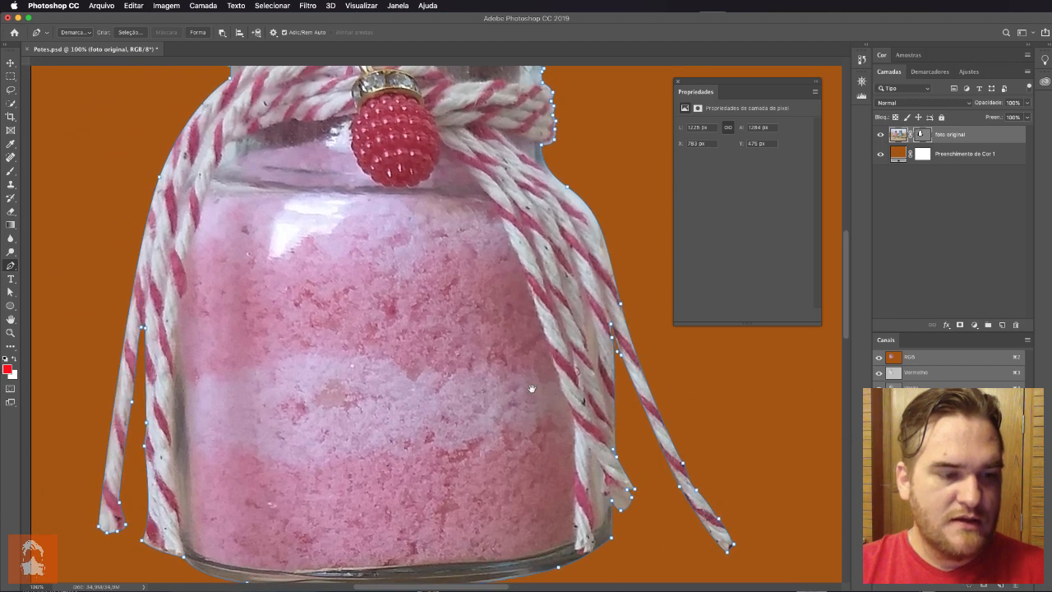
left_click_drag(396, 271, 418, 493)
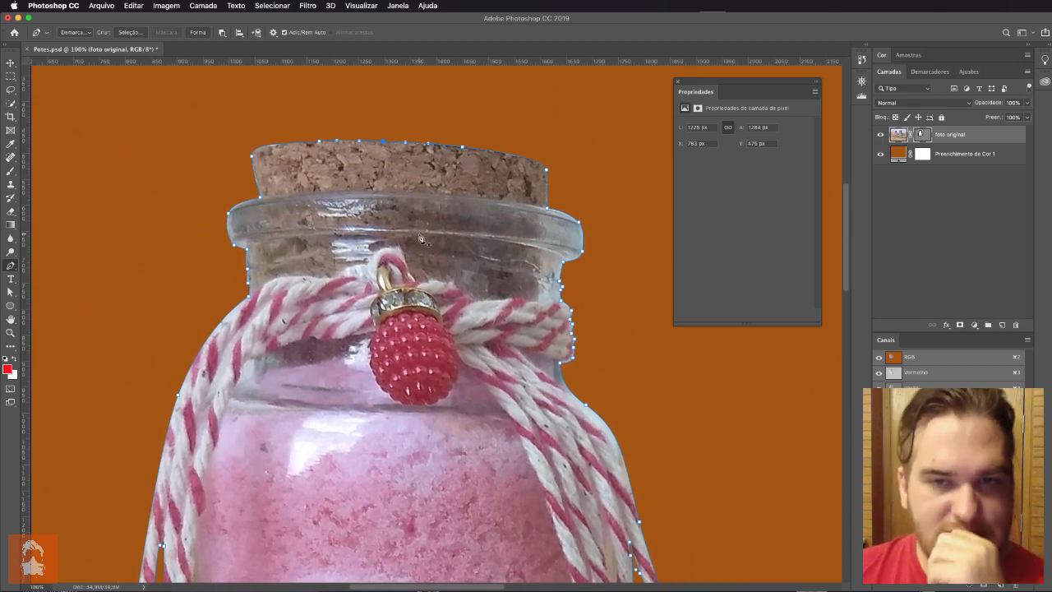
left_click(11, 63)
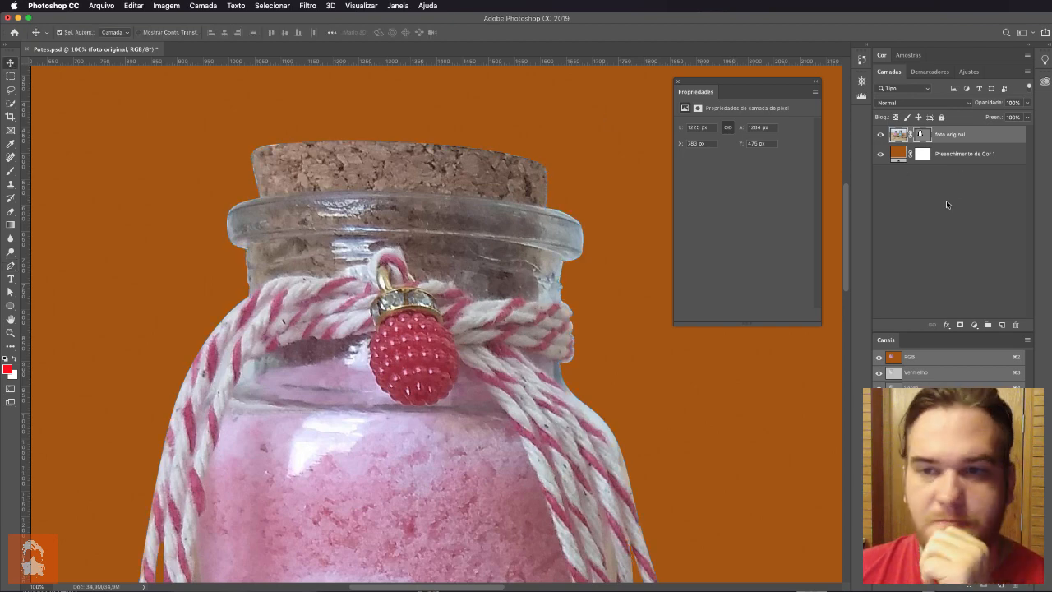
left_click(945, 204)
left_click(923, 135)
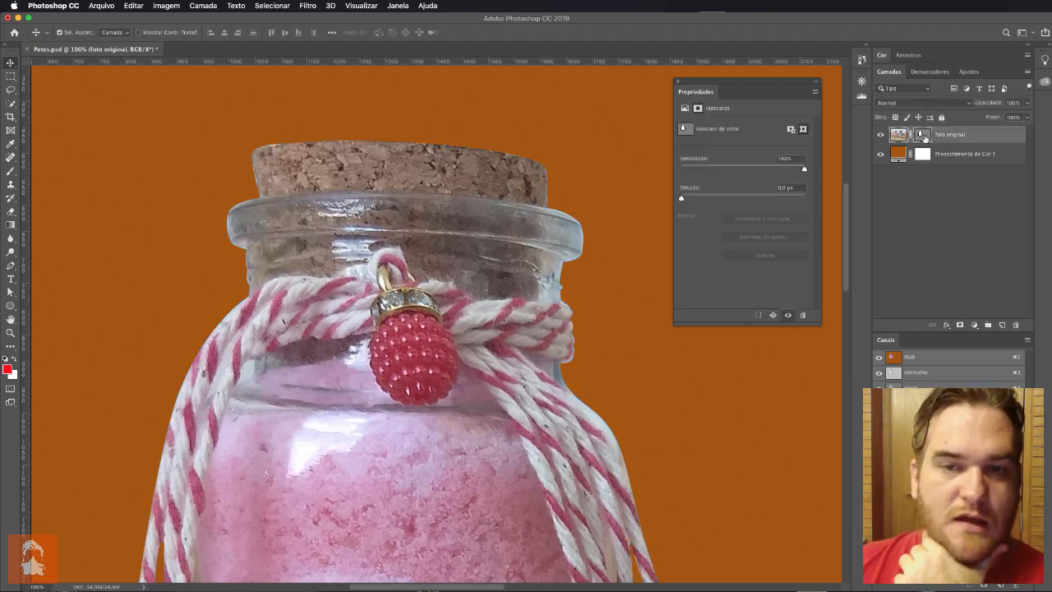
mouse_move(681, 201)
left_mouse_down()
mouse_move(732, 203)
mouse_move(680, 200)
left_mouse_up()
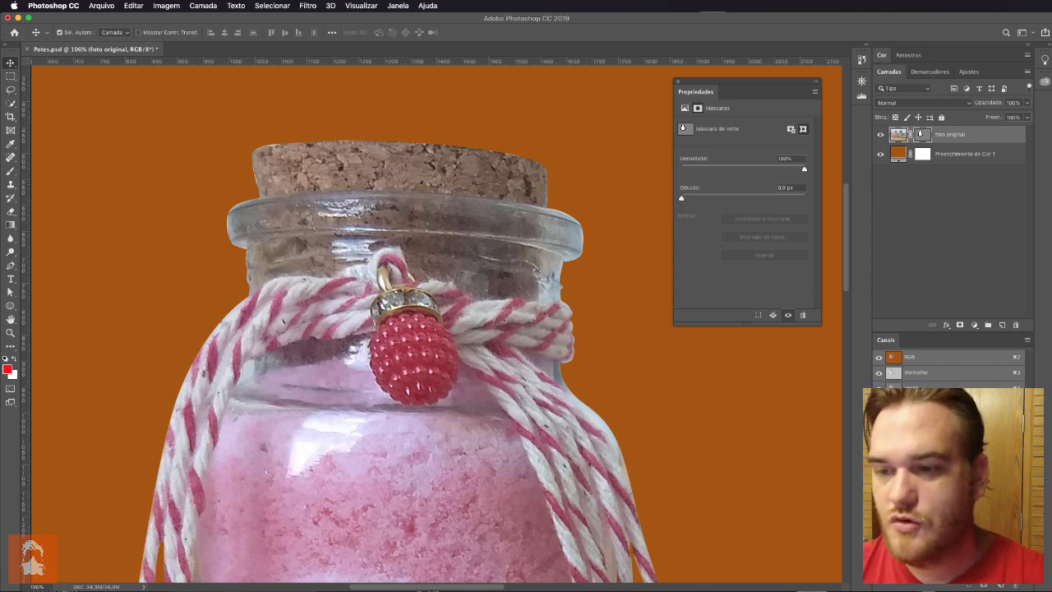
key("super+Tab")
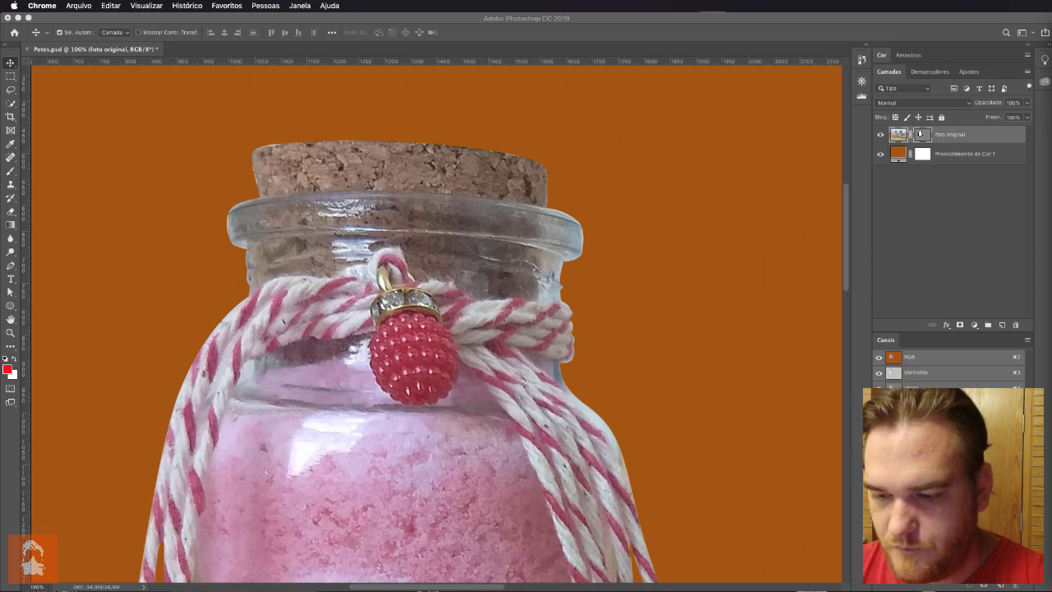
key("super+Tab")
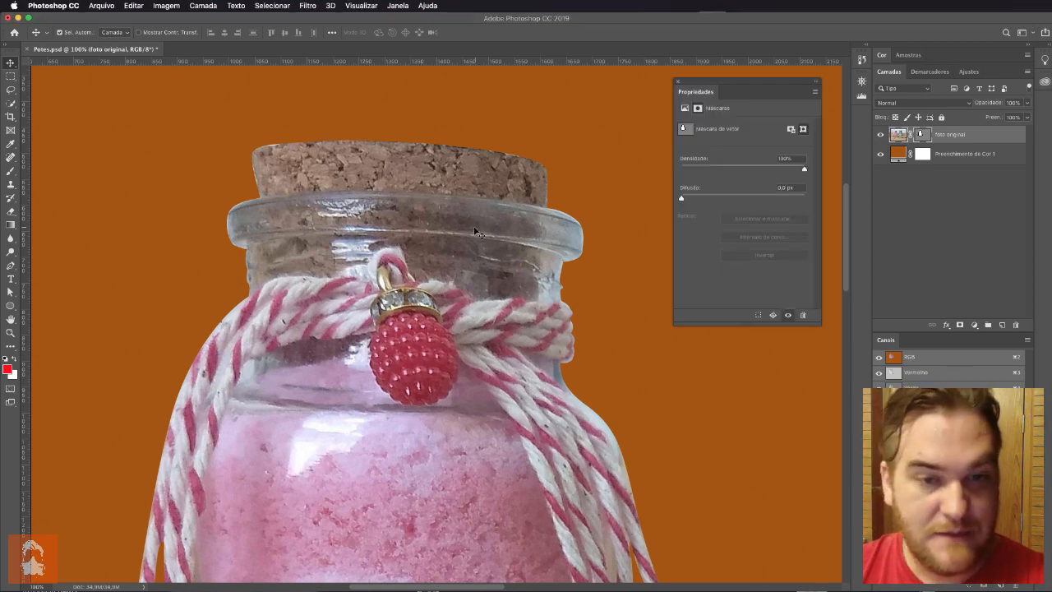
left_click_drag(470, 415, 440, 133)
left_click_drag(422, 367, 407, 417)
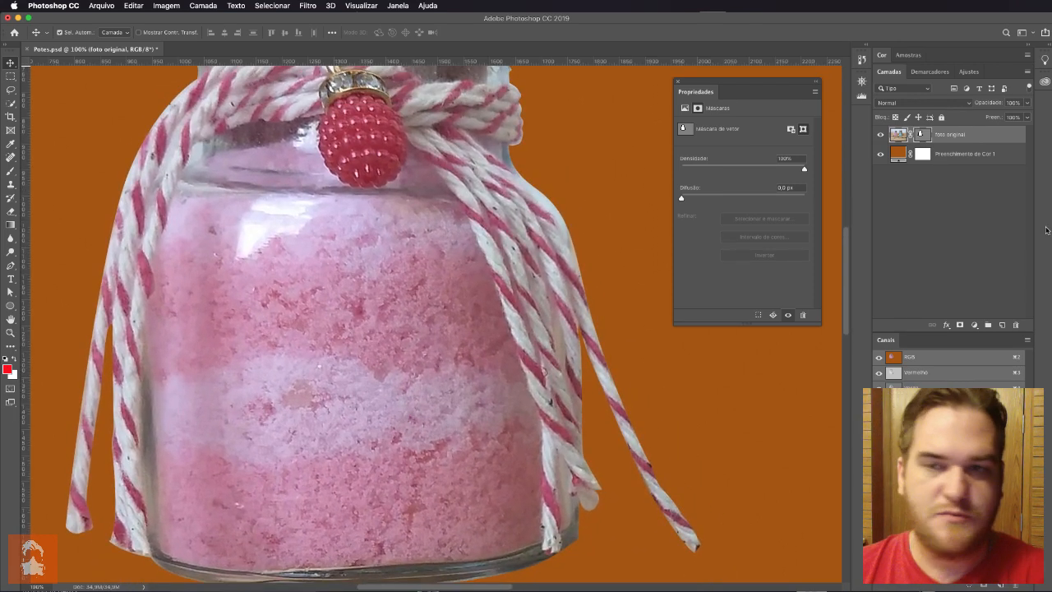
left_click(926, 136)
left_click(926, 136)
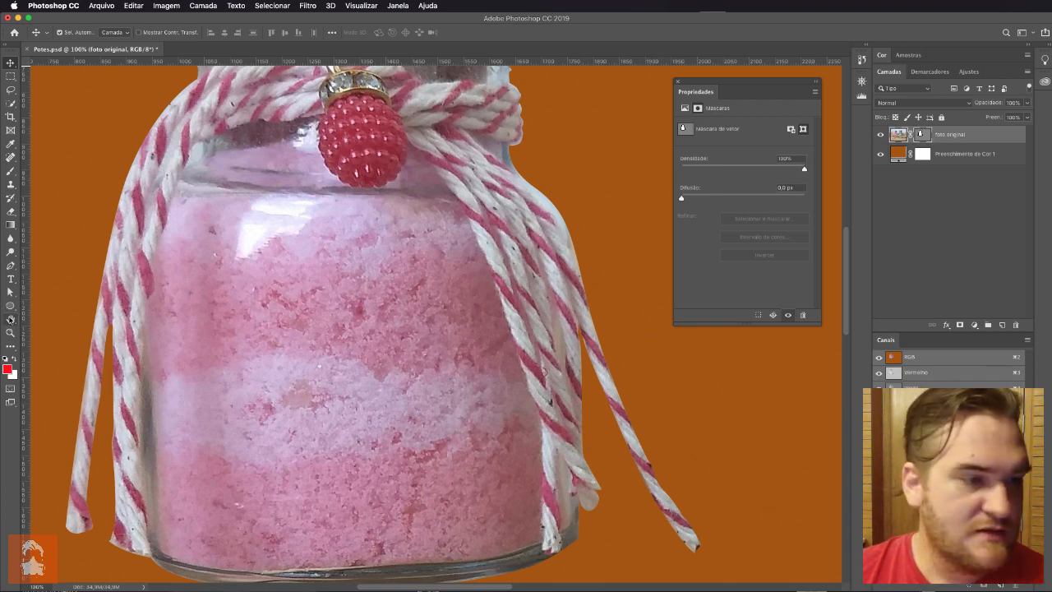
Select the jar's mask path and try to subtract the small gap between the strings near the glass's right edge with the Pen tool
left_click(10, 293)
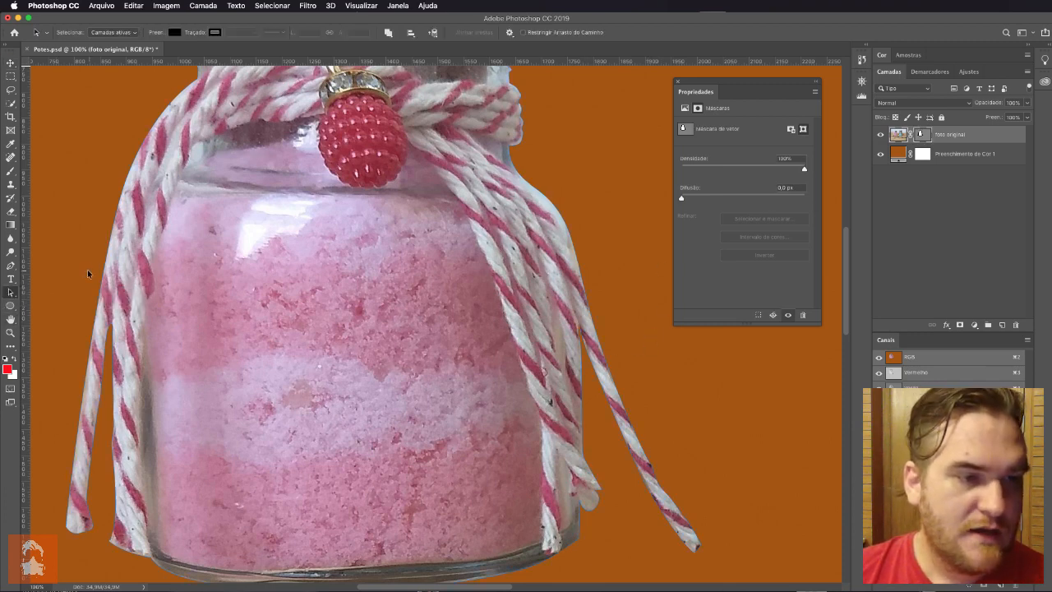
left_click(107, 281)
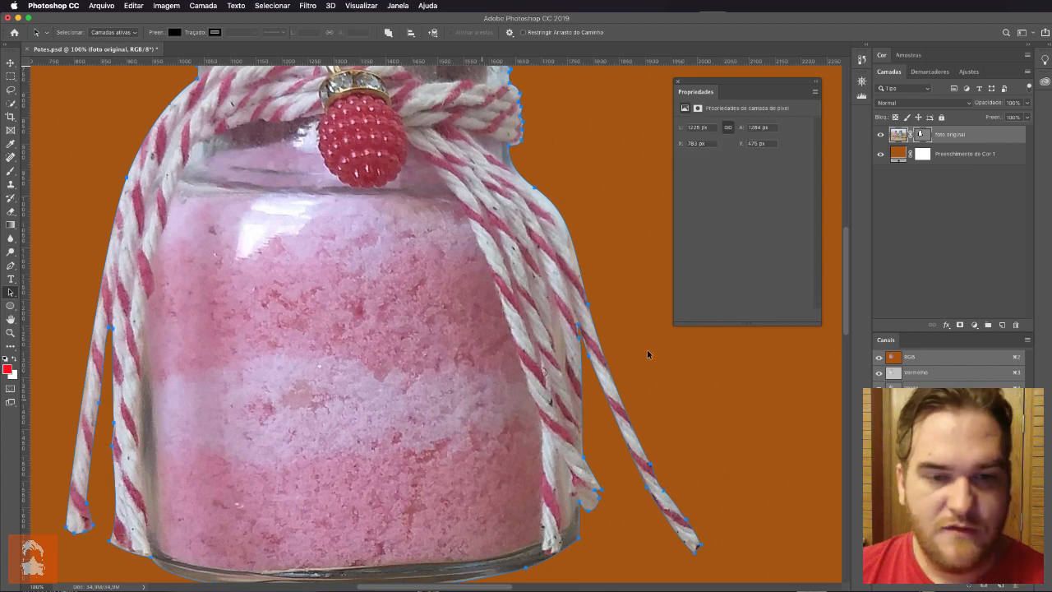
left_click_drag(512, 215, 459, 204)
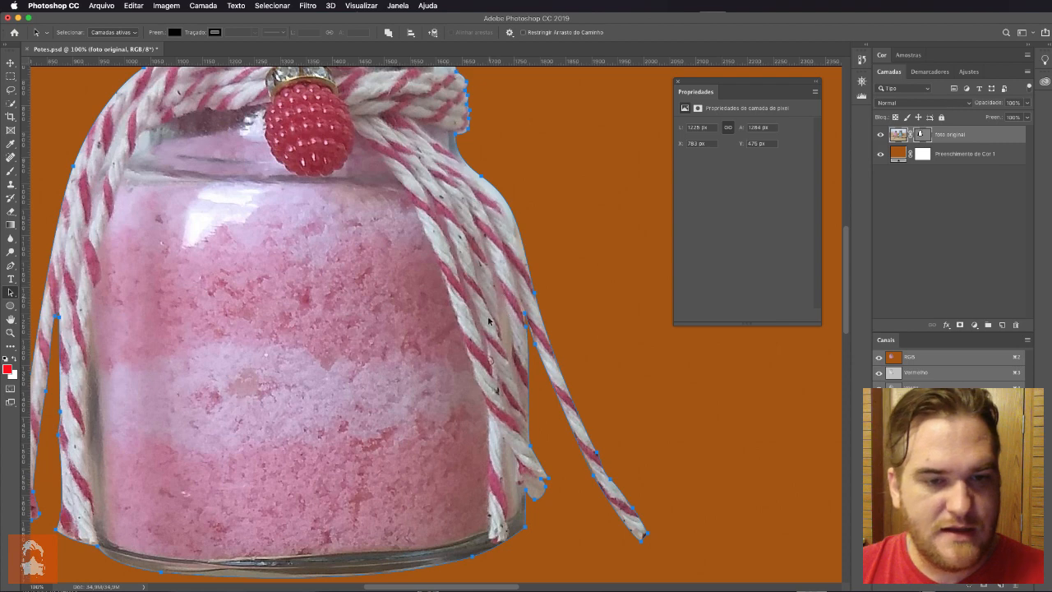
left_click(11, 265)
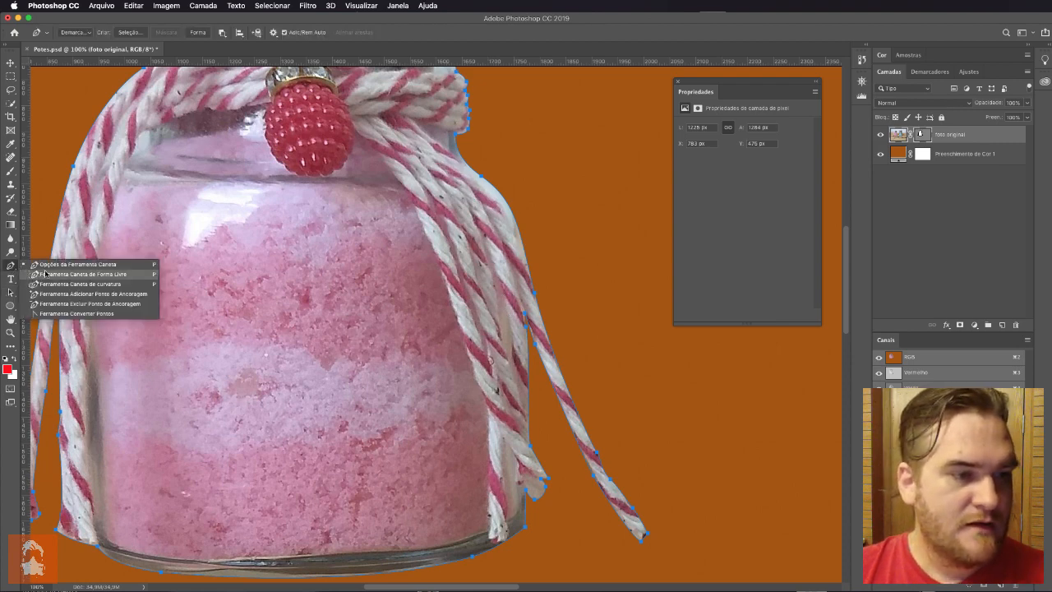
left_click(73, 265)
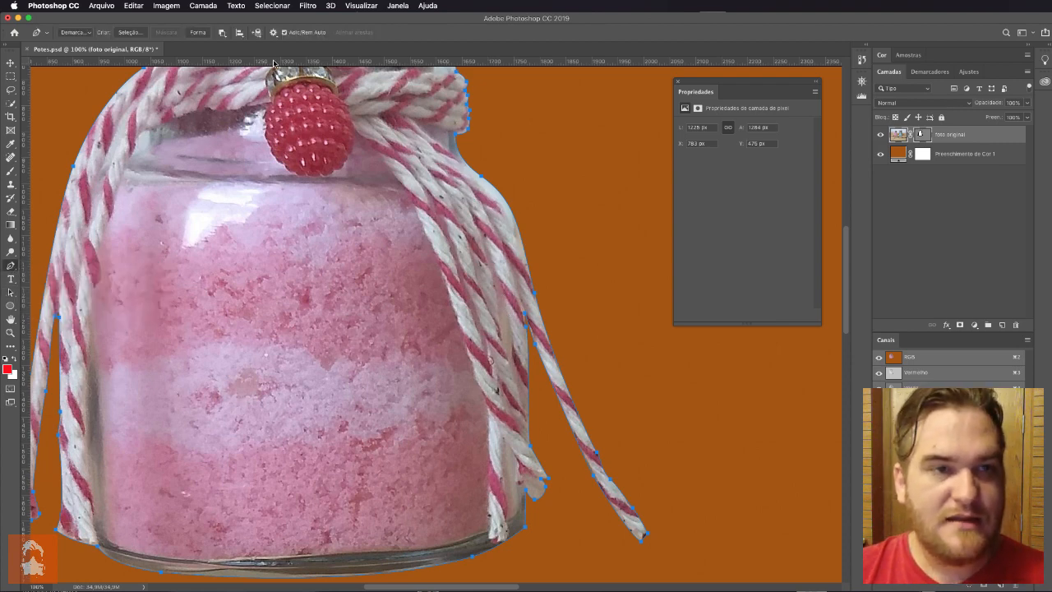
left_click(222, 32)
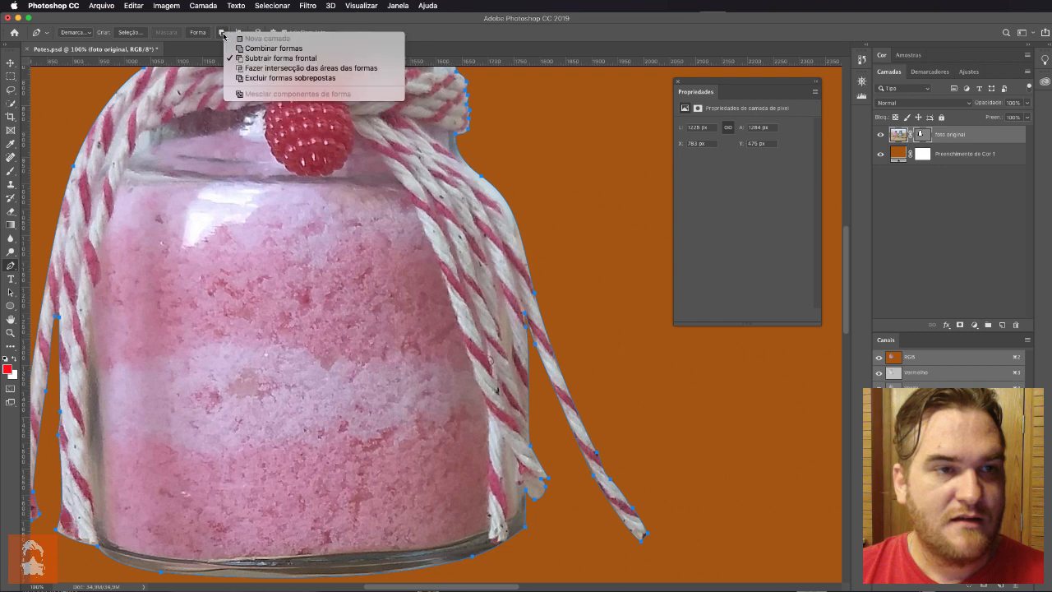
left_click(280, 63)
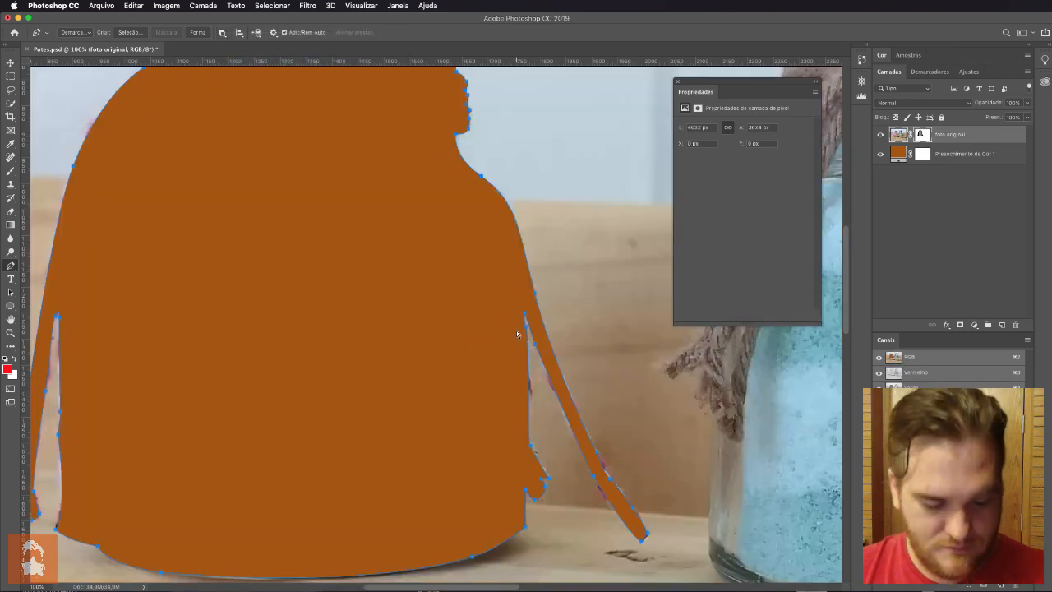
key("super+i")
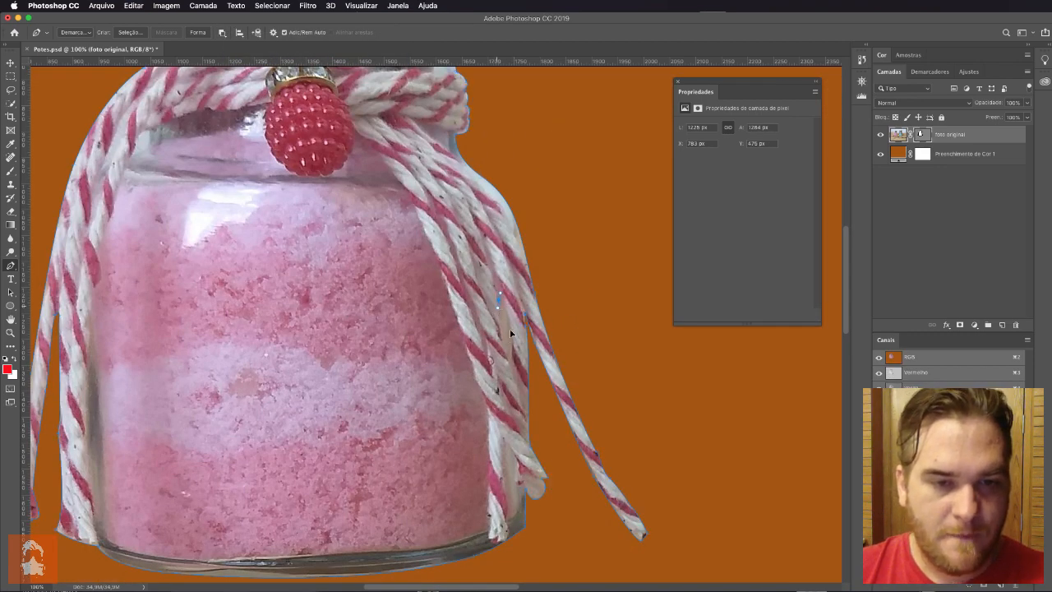
left_click_drag(503, 342, 494, 296)
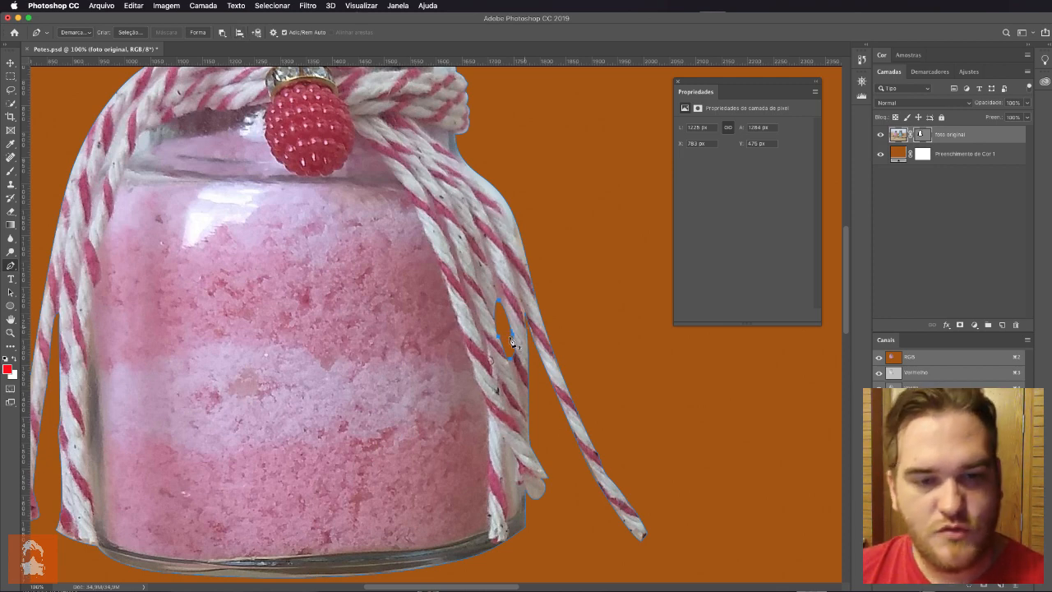
Switch to the Move tool and reselect the foto original layer's vector mask with the whole jar in view
left_click(9, 63)
left_click(551, 255)
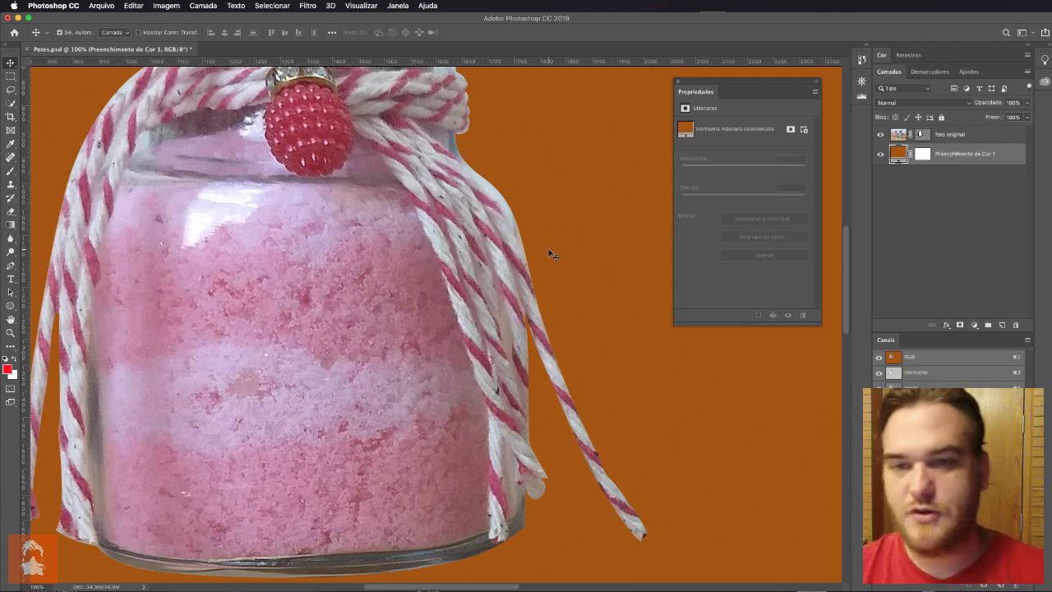
left_click(973, 135)
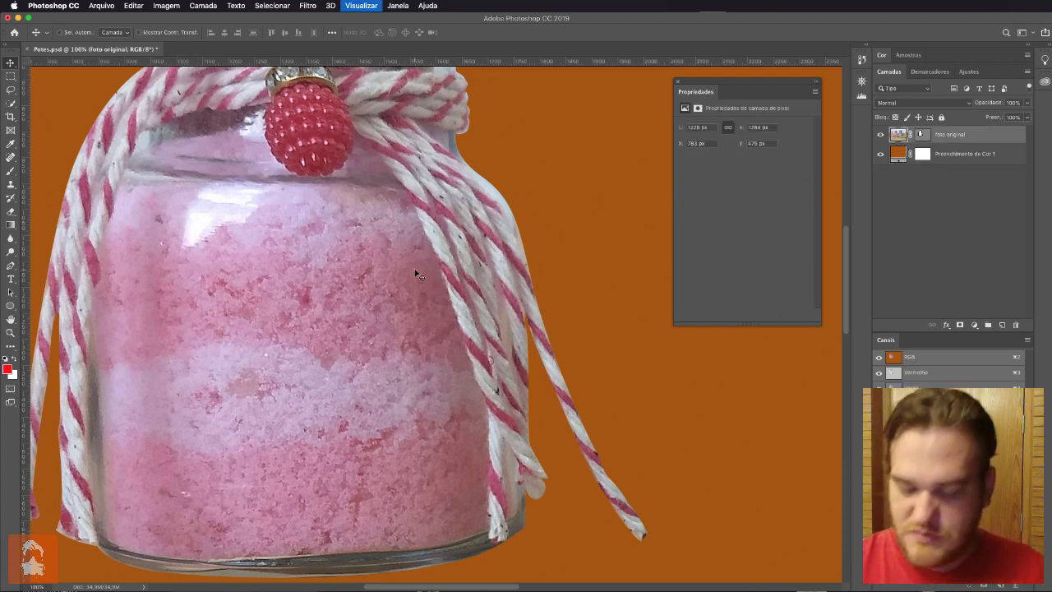
key("super+minus")
left_click_drag(414, 269, 450, 319)
left_click(921, 136)
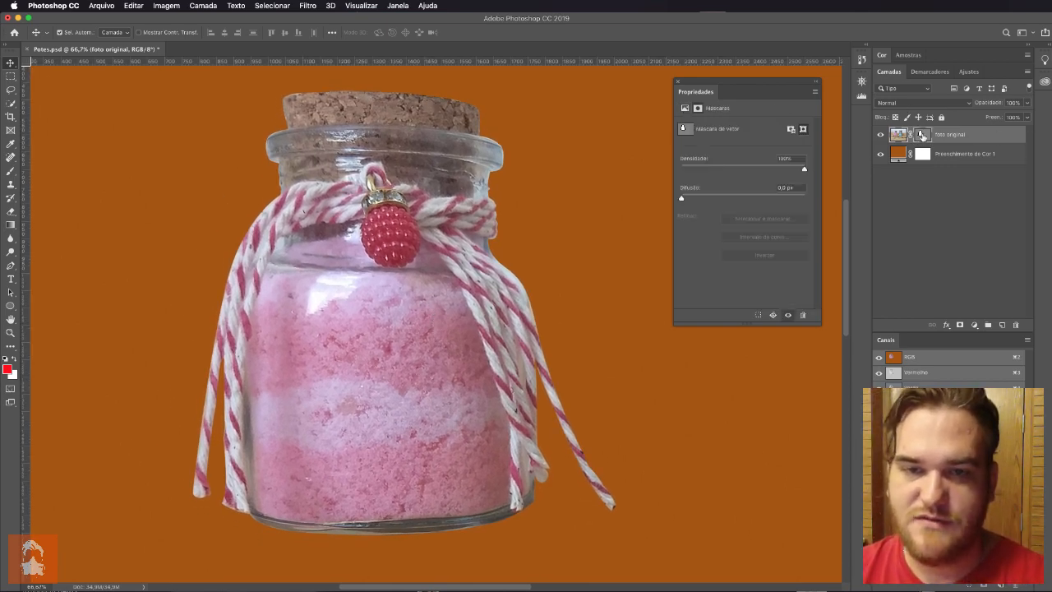
Load the foto original layer's vector mask as a selection around the jar and disable the vector mask
left_click(757, 317)
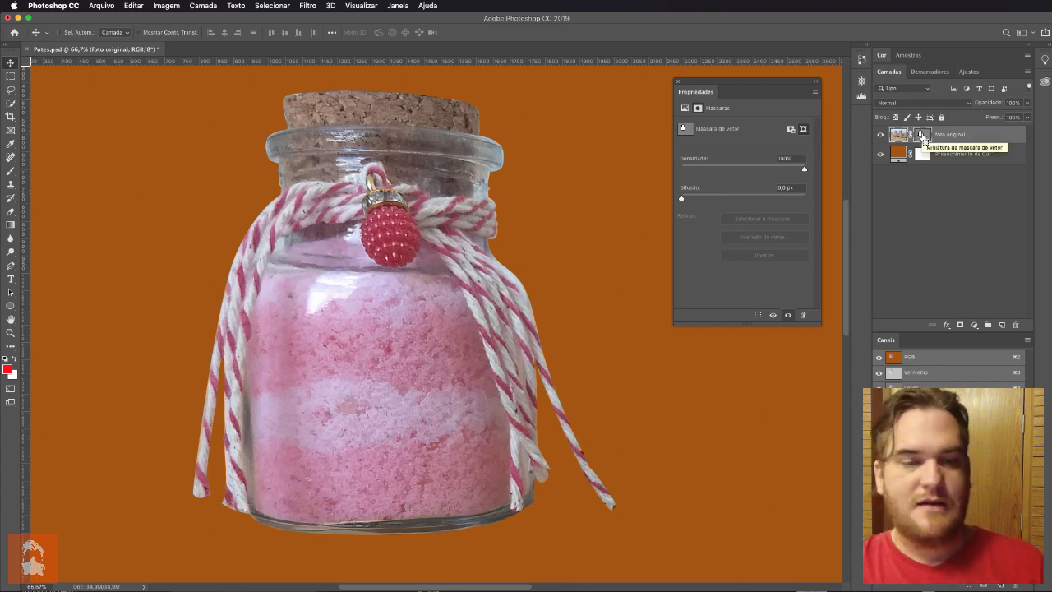
left_click(922, 136, "super")
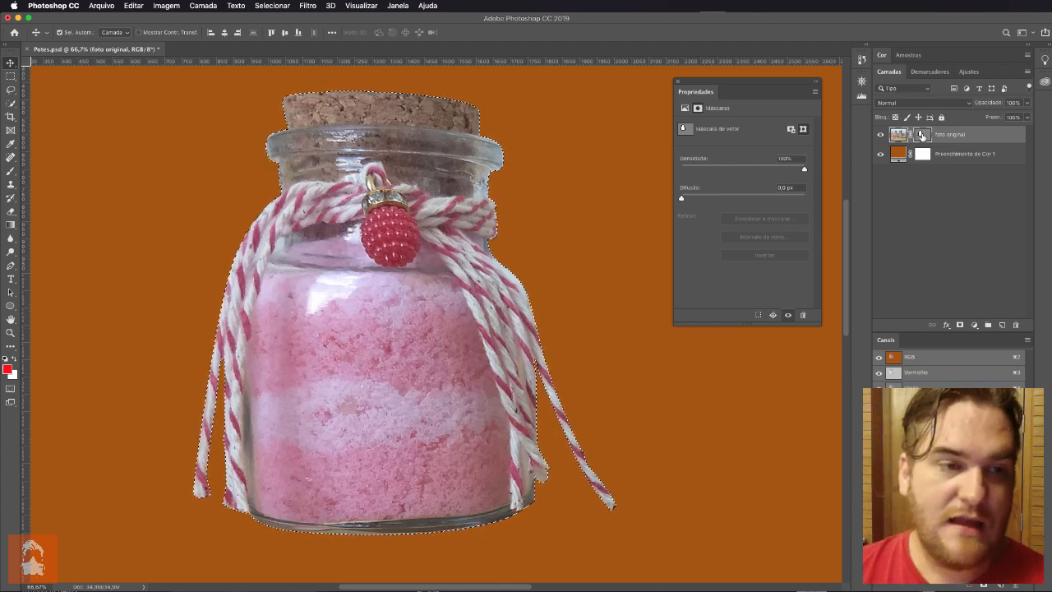
right_click(922, 136)
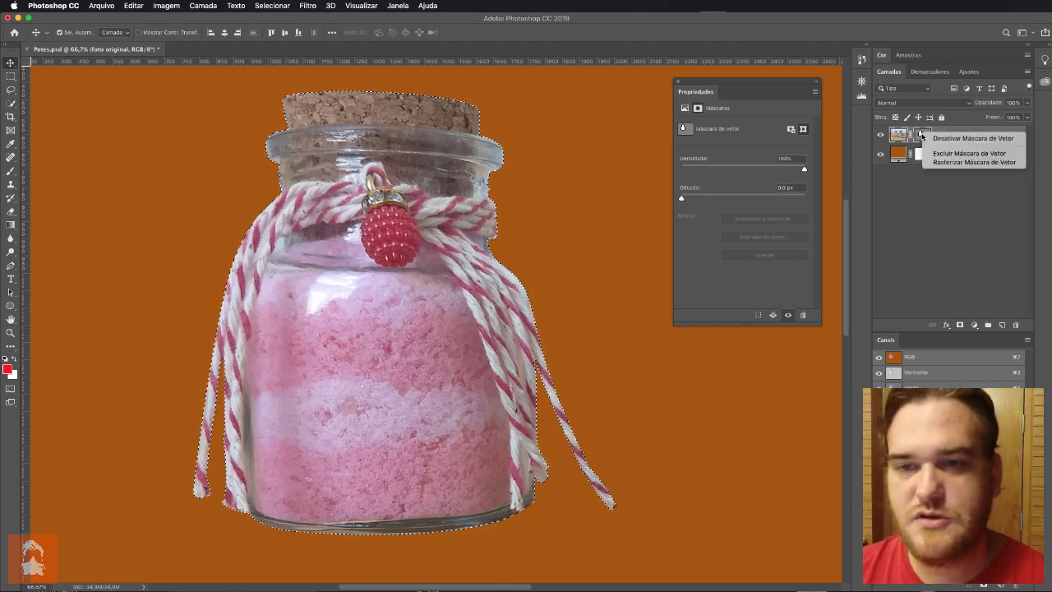
left_click(975, 139)
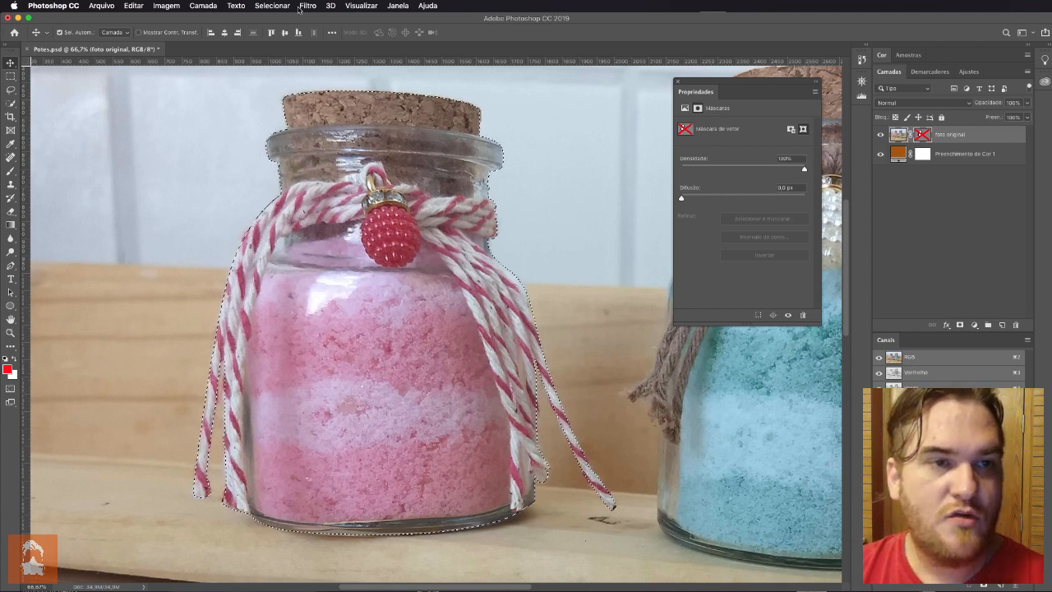
Refine the jar selection with Select and Mask, using a 1.2 px feather and shifting the edge slightly inward
left_click(272, 6)
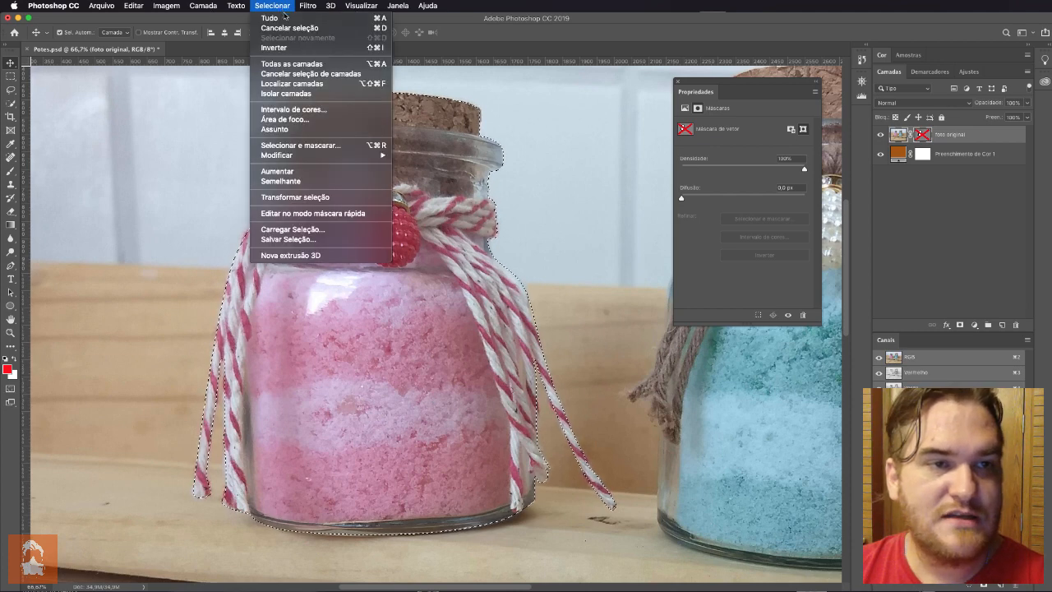
left_click(342, 146)
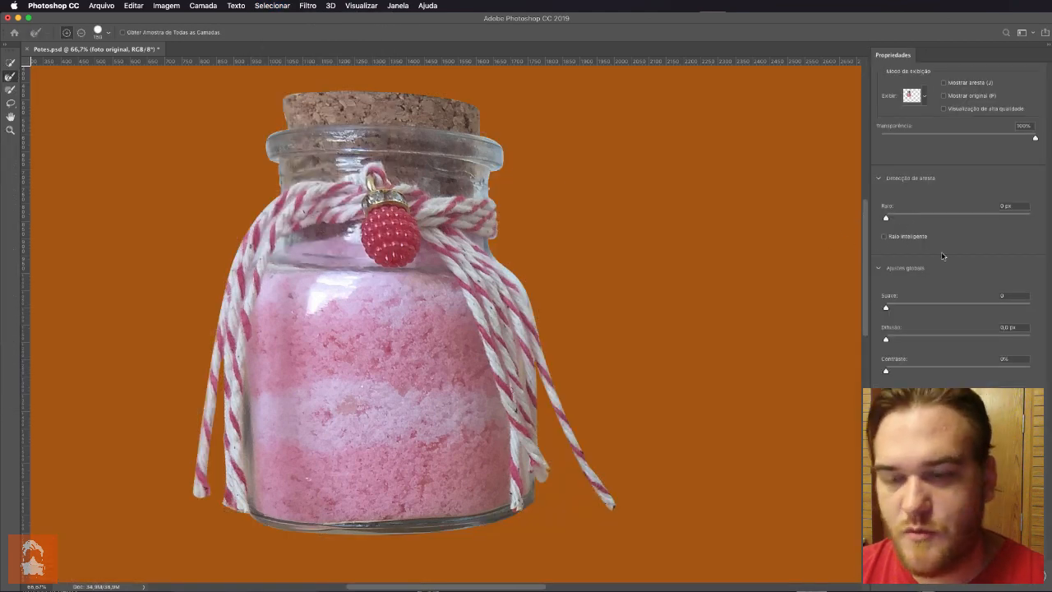
left_click_drag(888, 340, 896, 339)
left_click_drag(957, 403, 951, 403)
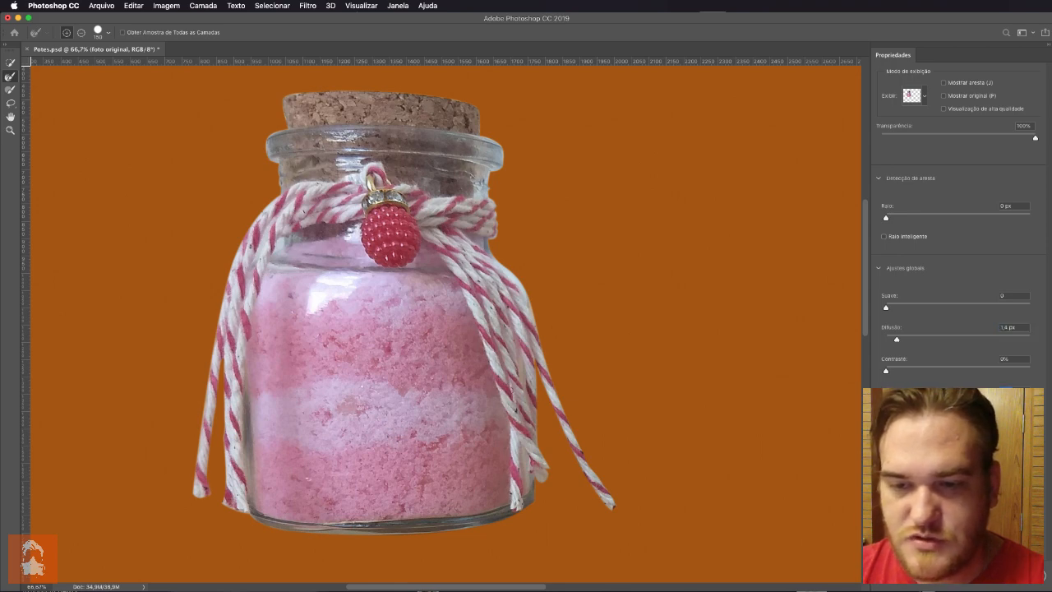
left_click_drag(896, 339, 895, 341)
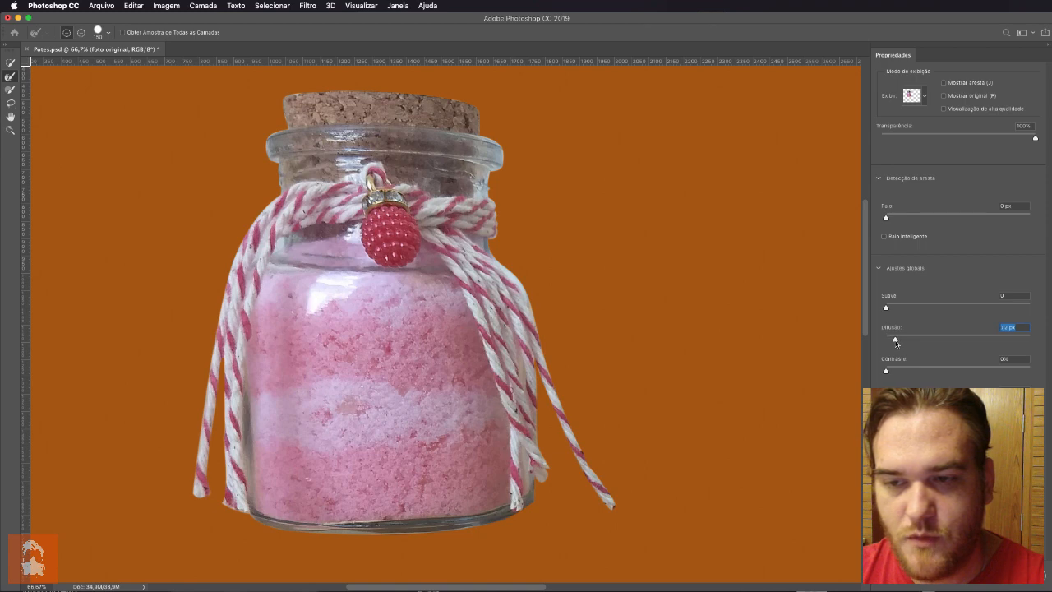
left_click_drag(953, 403, 949, 403)
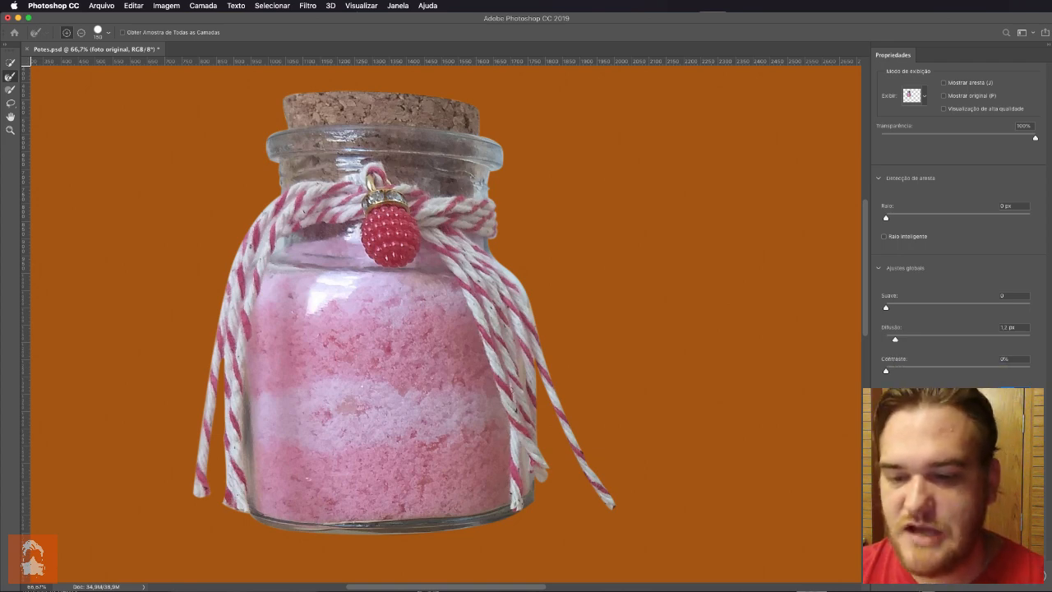
key("Return")
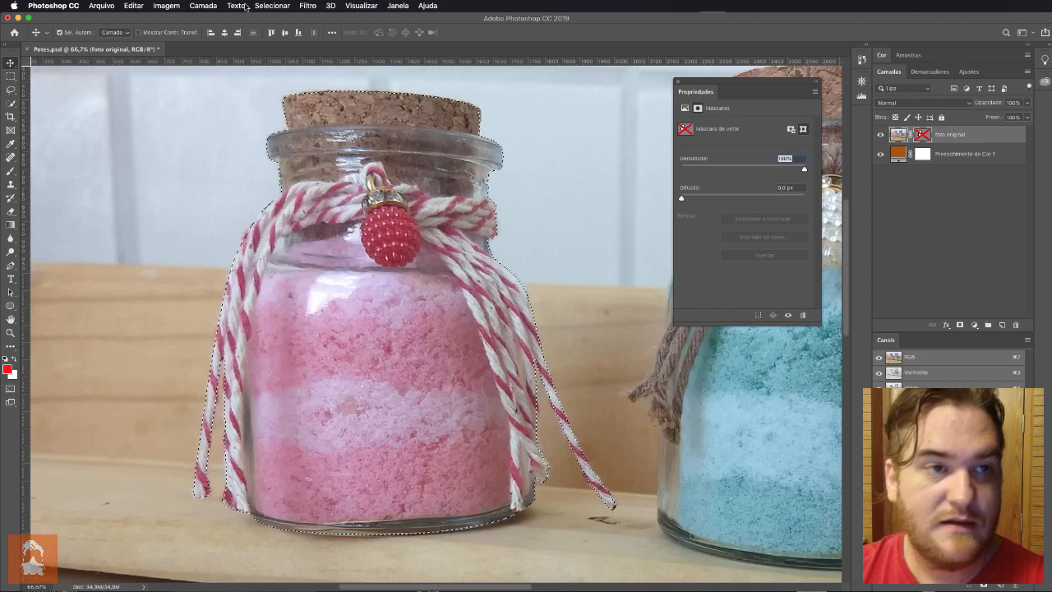
Run Select and Mask on the jar selection again with a slight feather and an inward edge shift, output to a selection
left_click(240, 6)
mouse_move(292, 8)
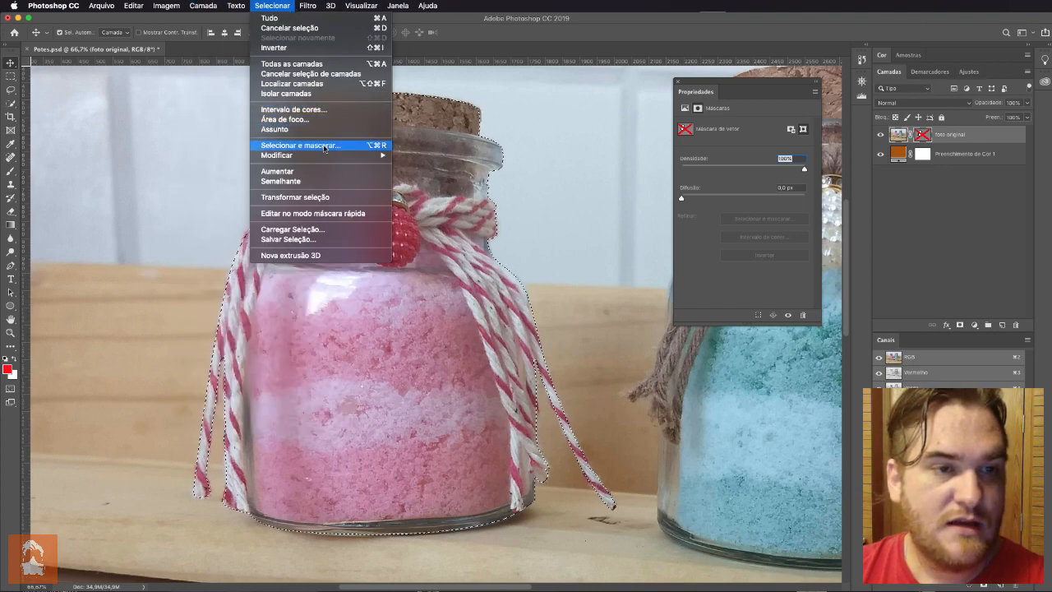
left_click(362, 145)
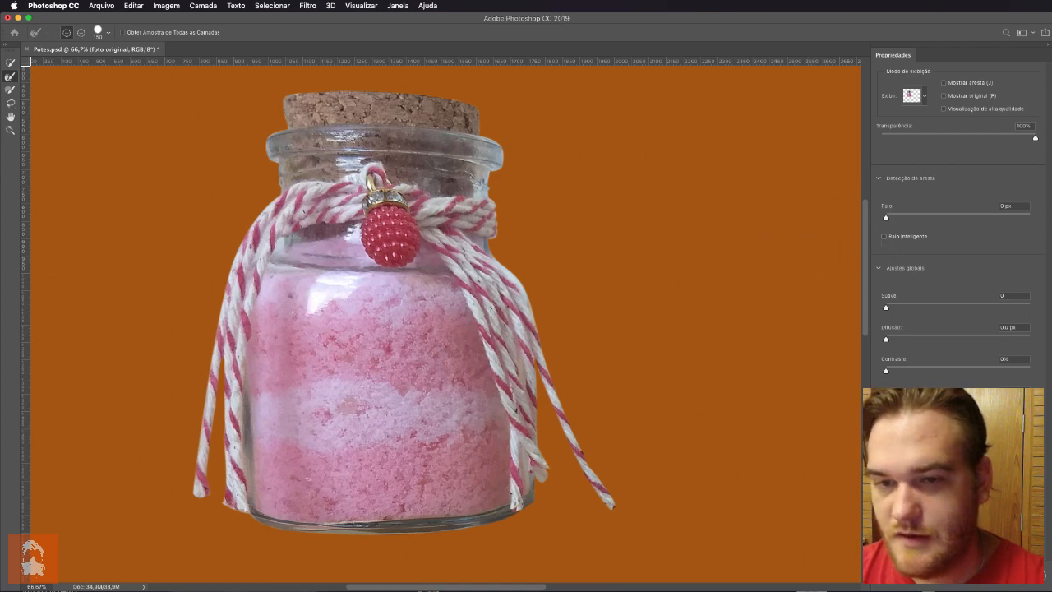
key("super+Tab")
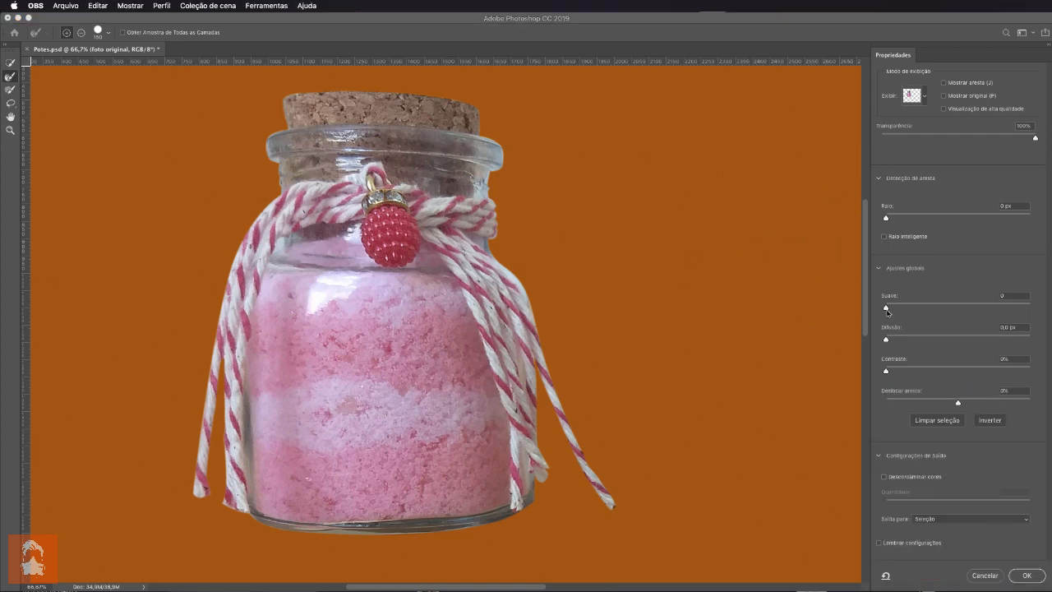
left_click(889, 338)
mouse_move(889, 338)
left_mouse_down()
mouse_move(904, 340)
mouse_move(888, 340)
left_mouse_up()
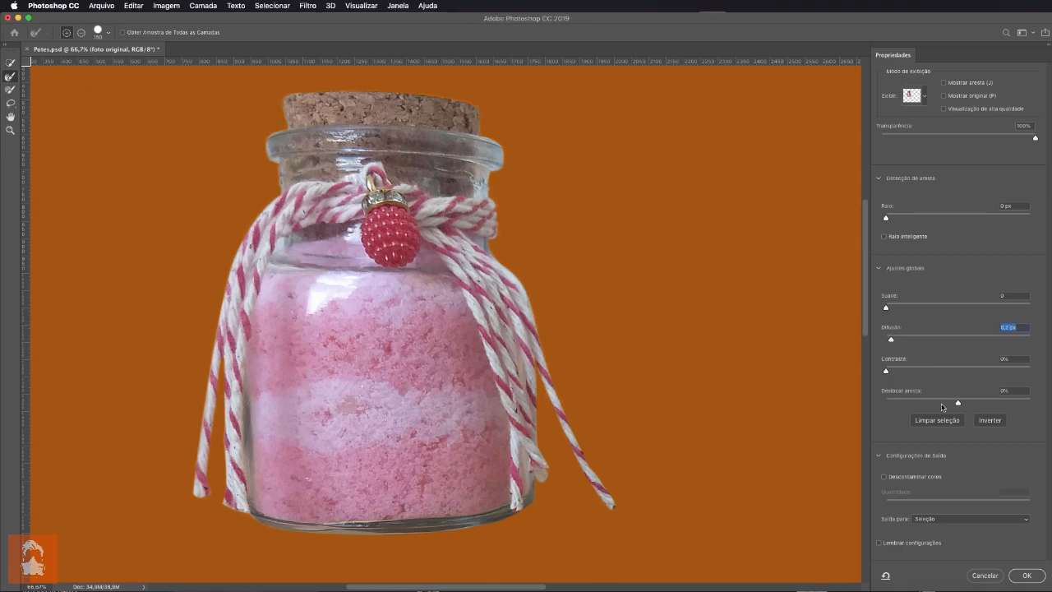
left_click_drag(958, 405, 949, 406)
left_click(1024, 575)
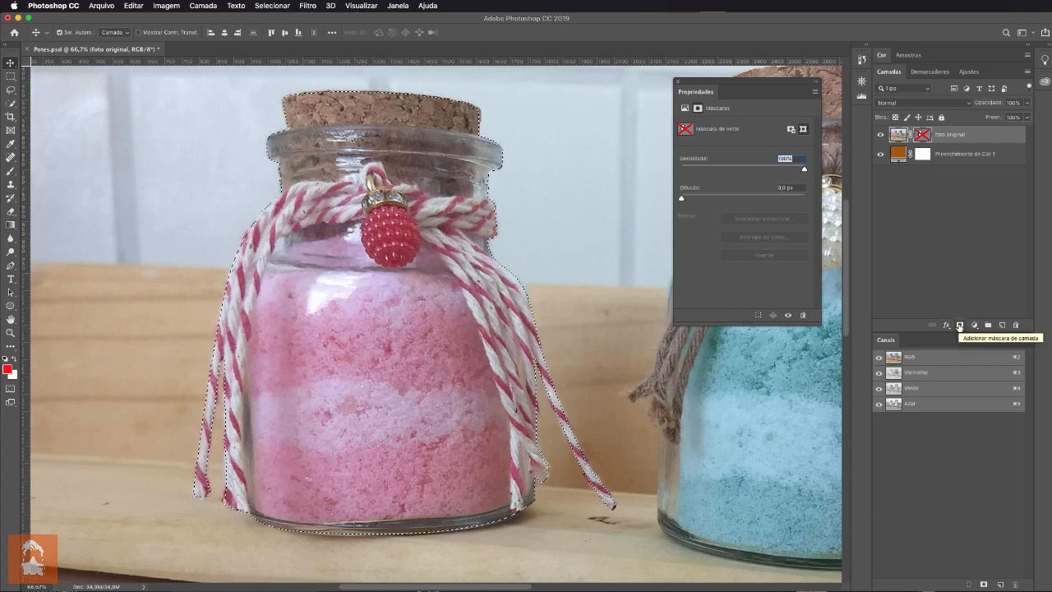
Add a layer mask from the refined selection to the foto original layer and move the cut-out jar slightly down and left
left_click(959, 325)
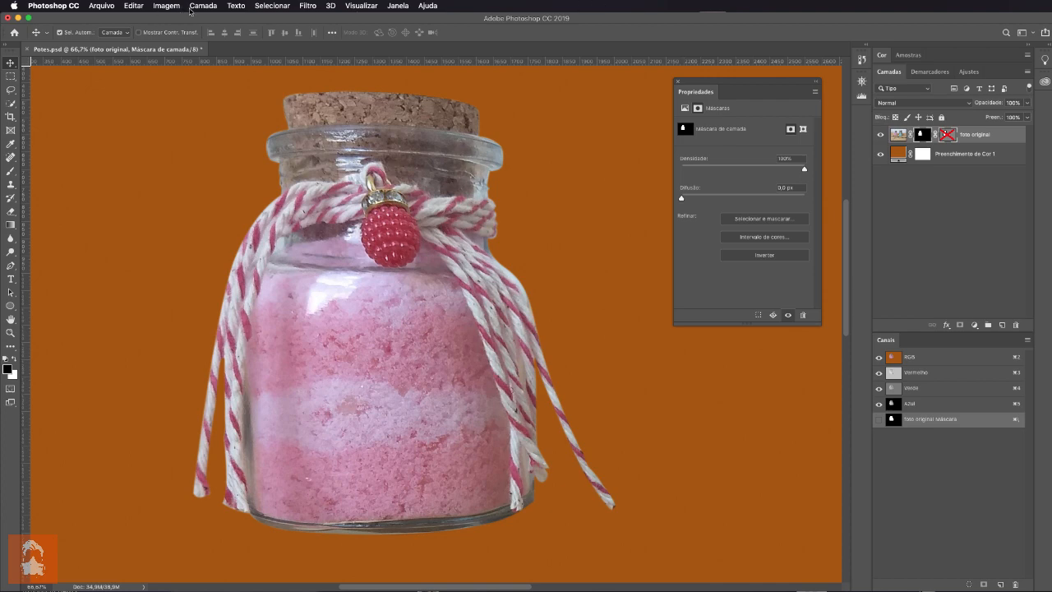
left_click(261, 7)
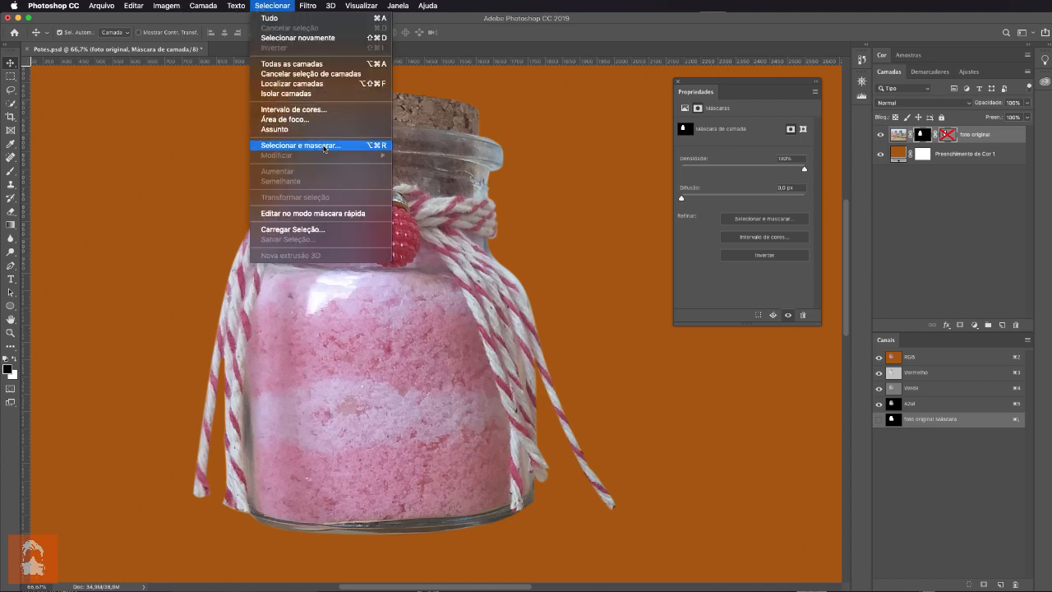
left_click(899, 272)
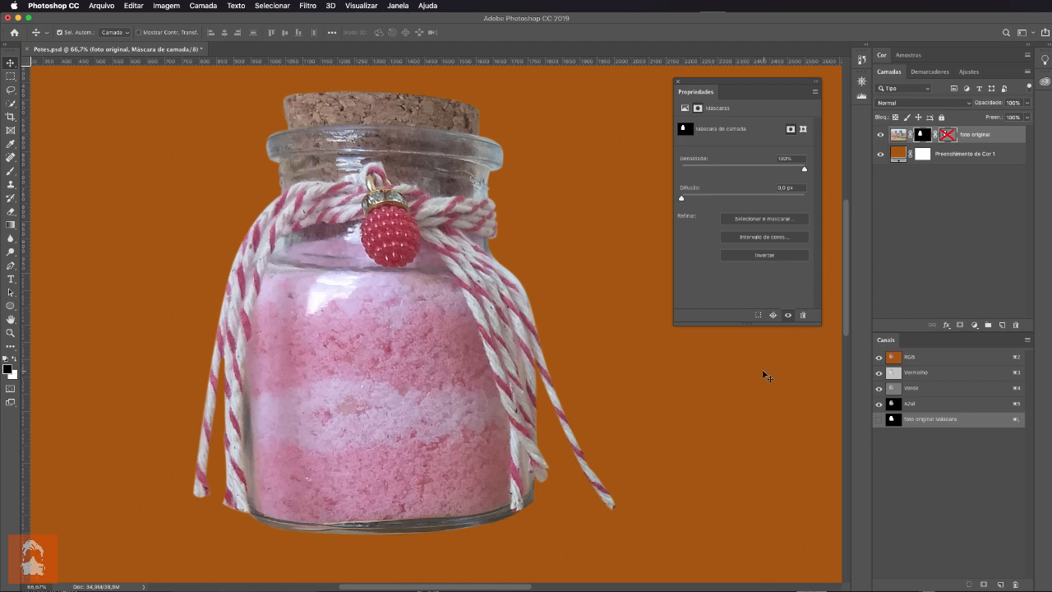
left_click_drag(413, 346, 393, 354)
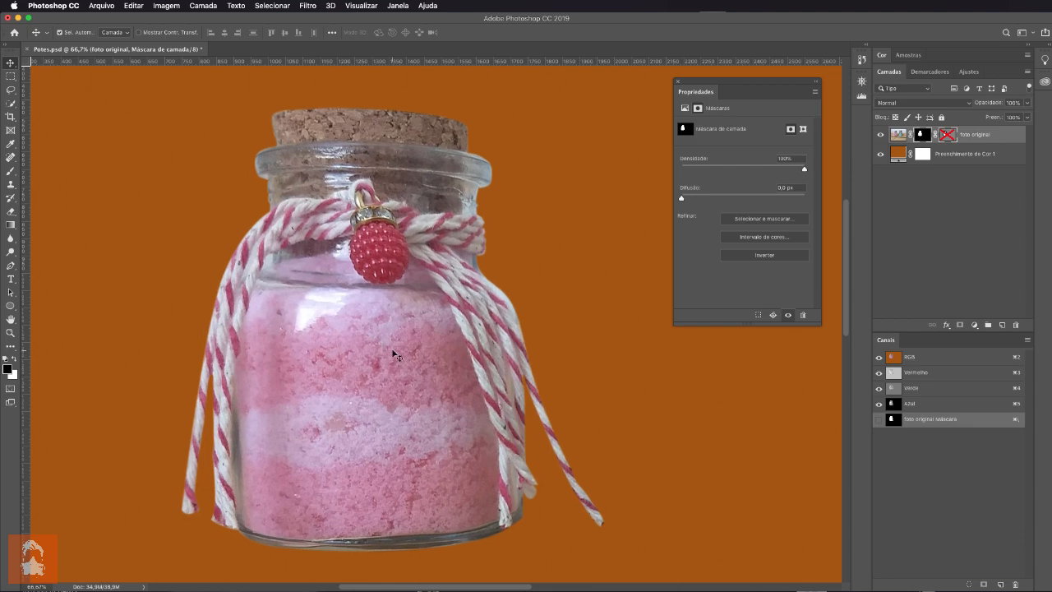